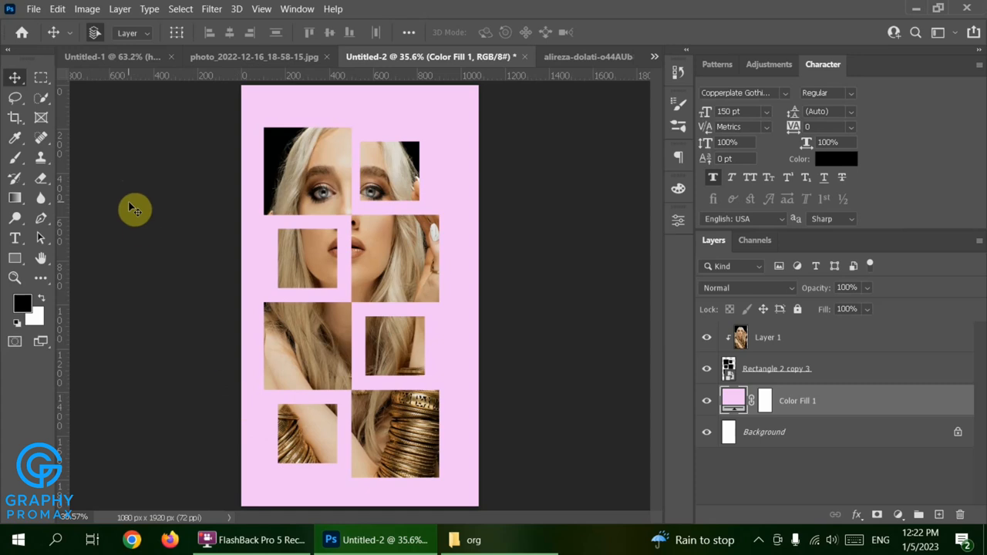
Create a new blank white 1080×1080 px document at 72 ppi.
left_click(33, 8)
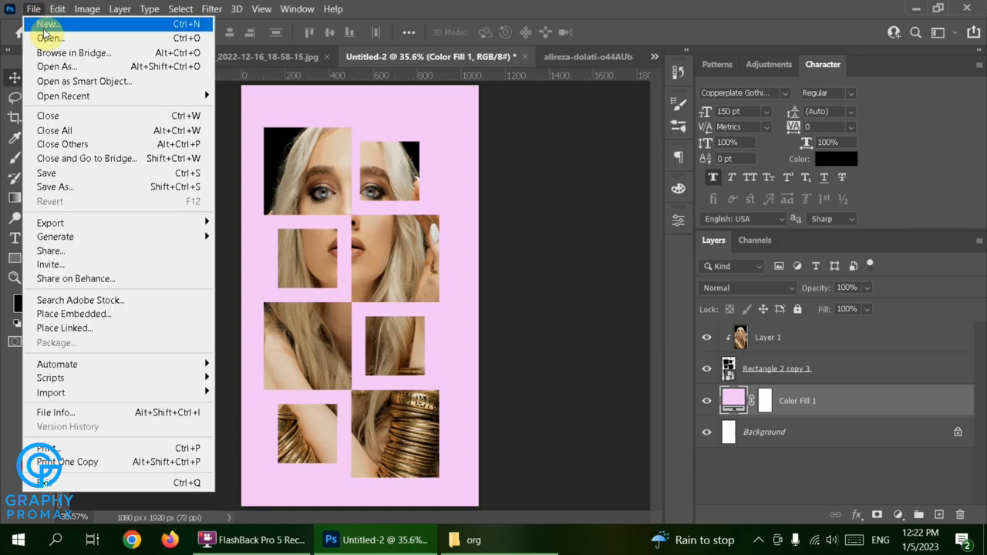
left_click(46, 25)
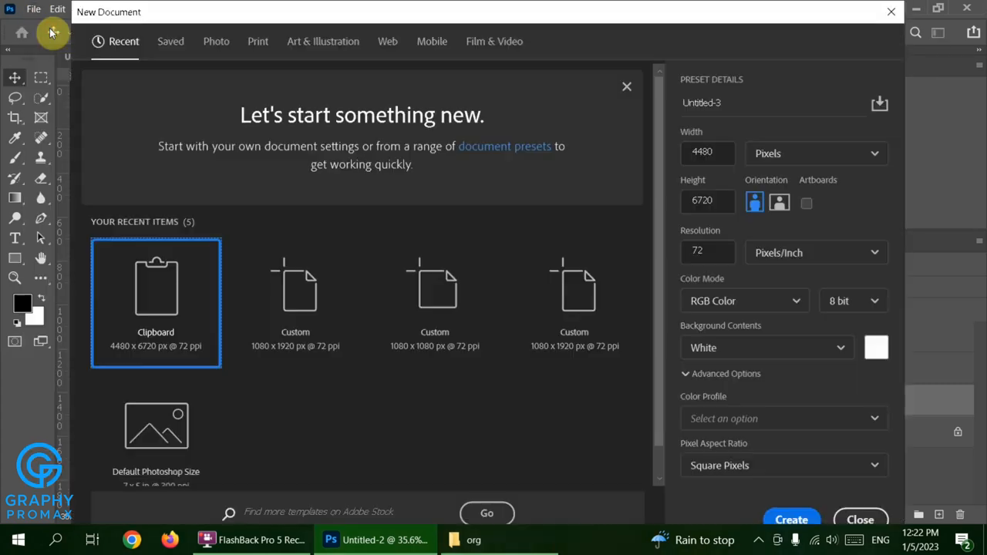
left_click(701, 154)
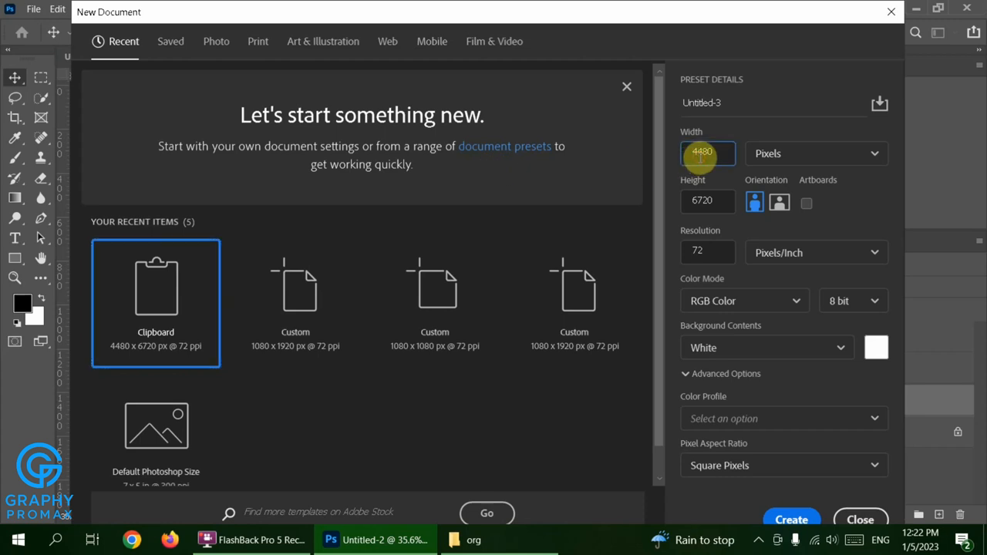
double_click(701, 154)
type("108")
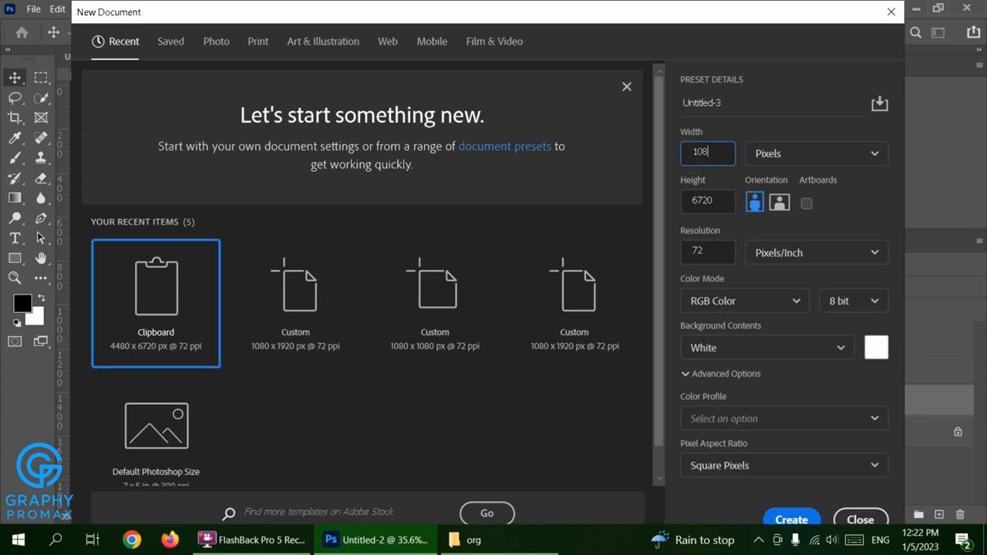
type("0")
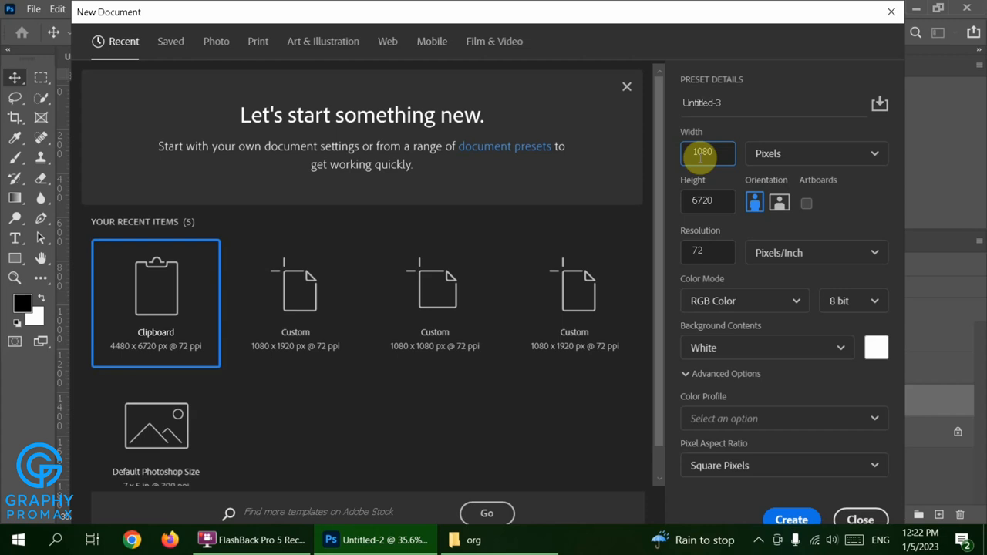
double_click(701, 201)
type("1080")
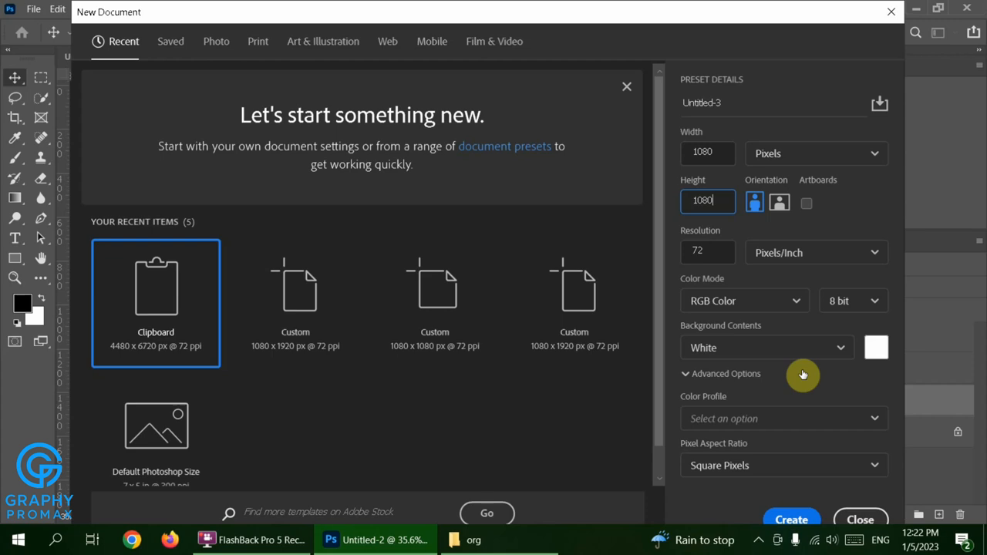
left_click(789, 520)
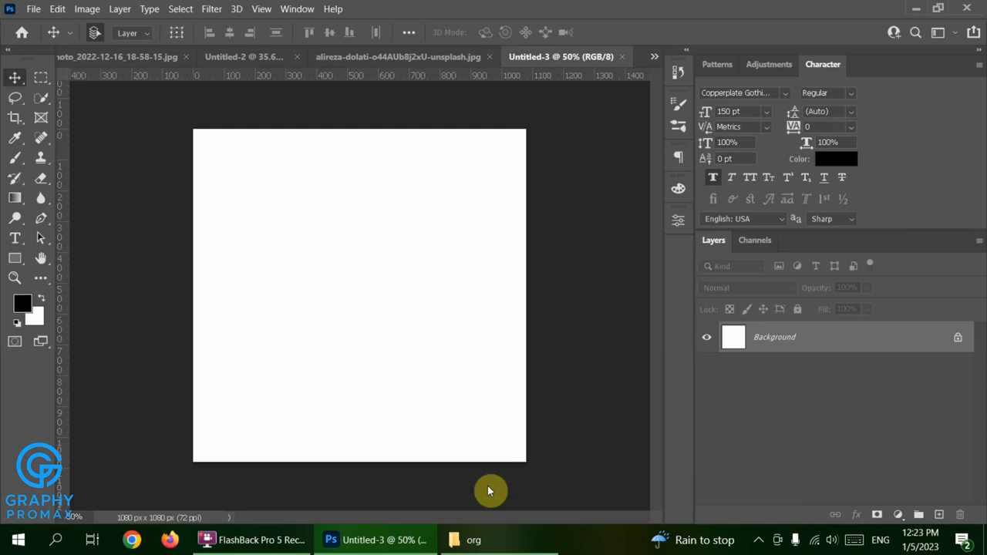
Draw a black 667×216 px pill-shaped rounded rectangle near the canvas top-left.
left_click(13, 263)
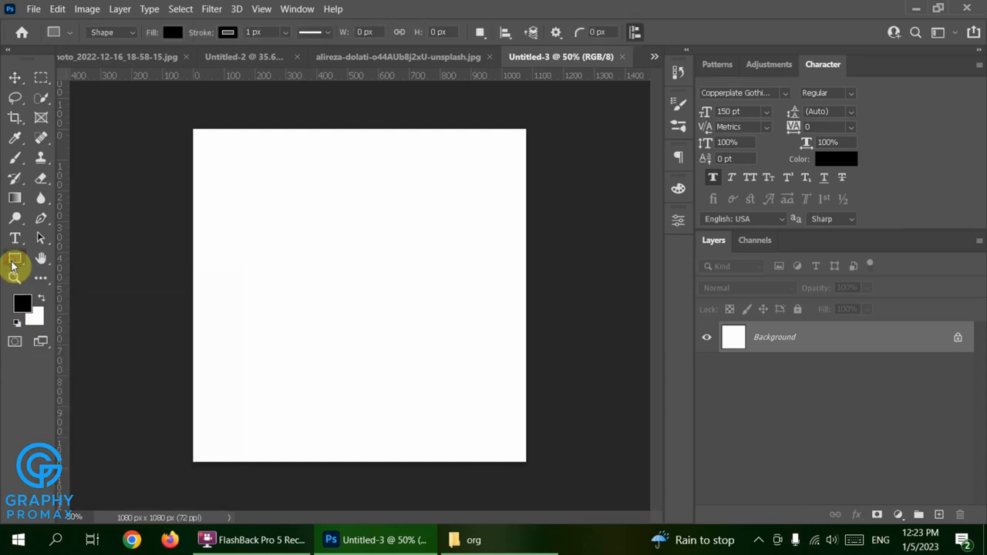
left_click_drag(210, 165, 416, 231)
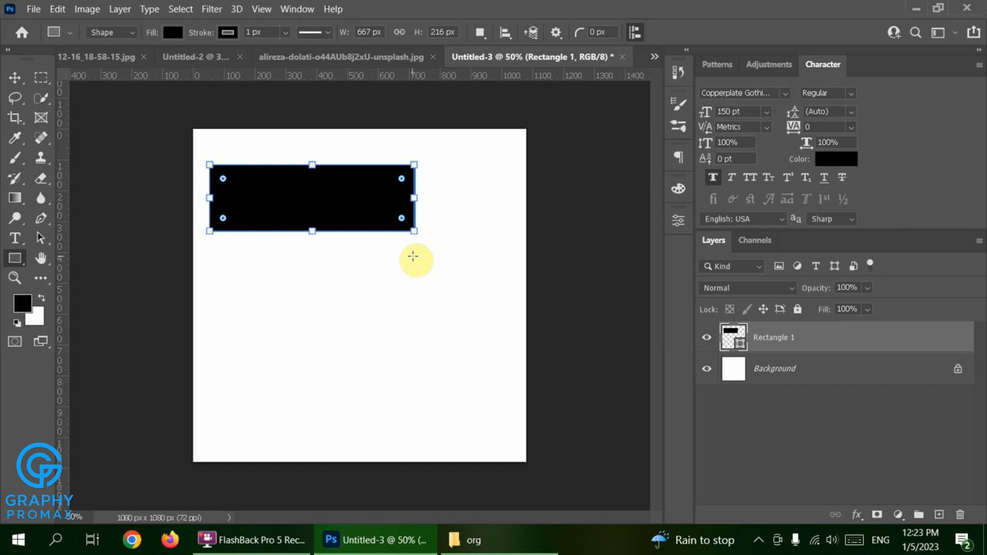
left_click_drag(400, 179, 366, 213)
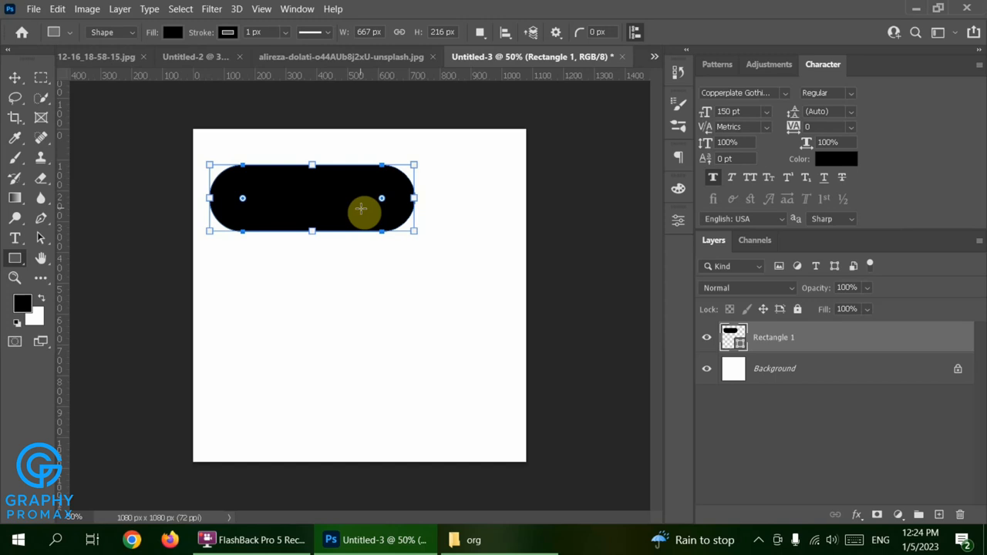
key("Return")
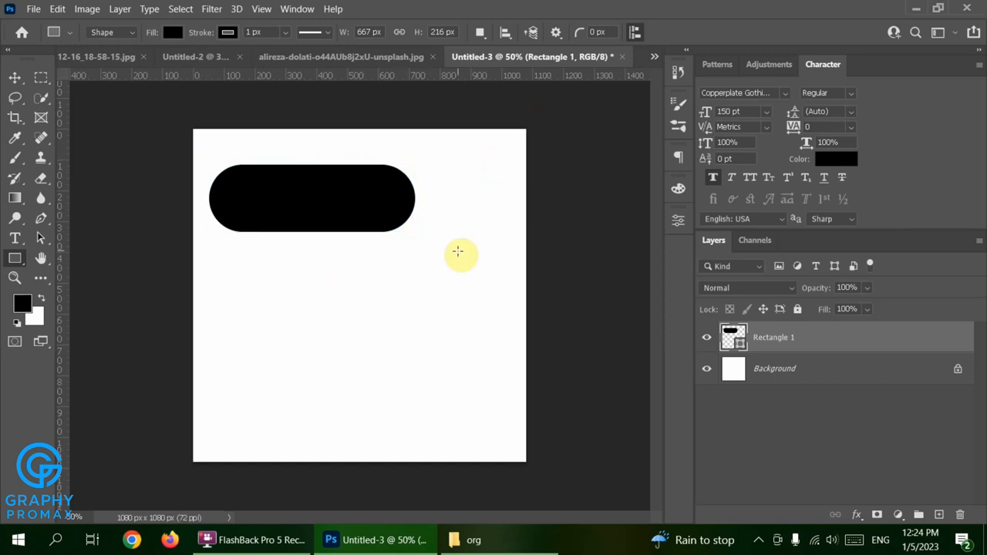
key("shift")
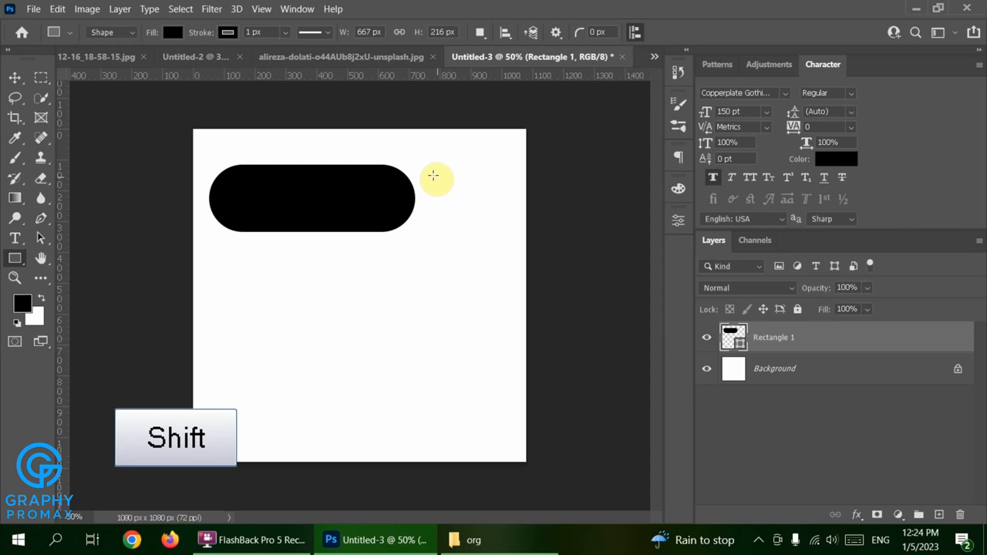
Add a 200×200 px rounded black square beside the pill, aligned to its bottom edge.
left_click_drag(431, 174, 535, 237)
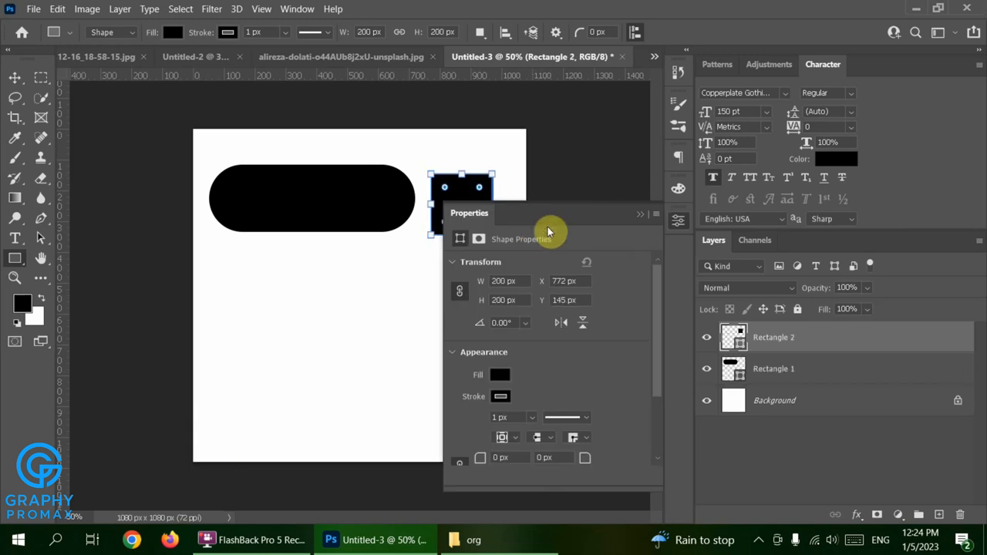
left_click(640, 216)
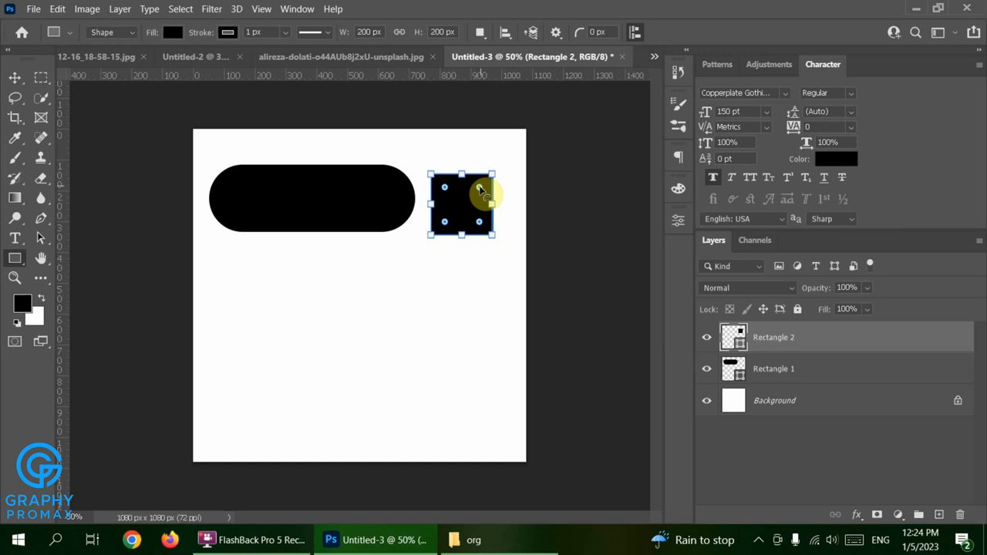
mouse_move(481, 188)
left_mouse_down()
mouse_move(463, 205)
mouse_move(478, 199)
left_mouse_up()
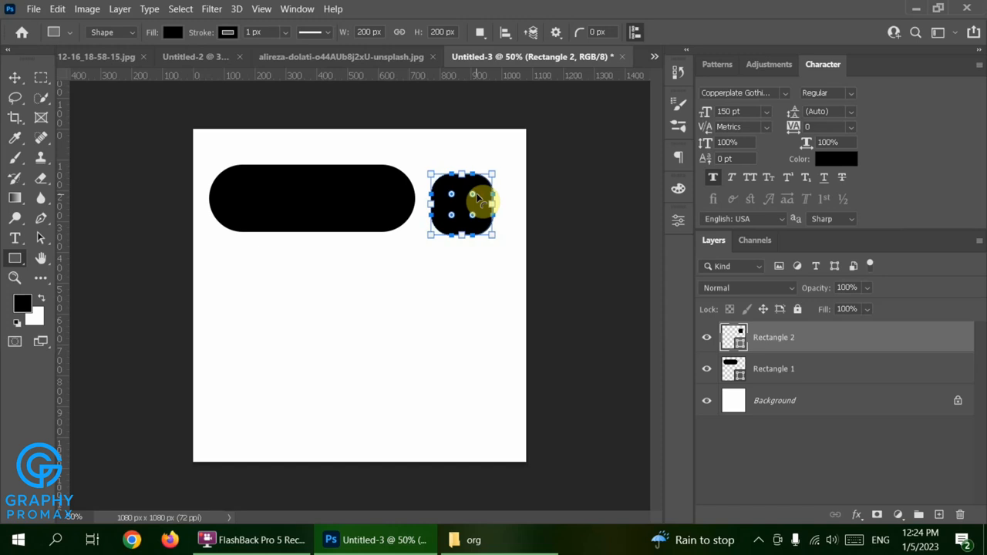
key("Return")
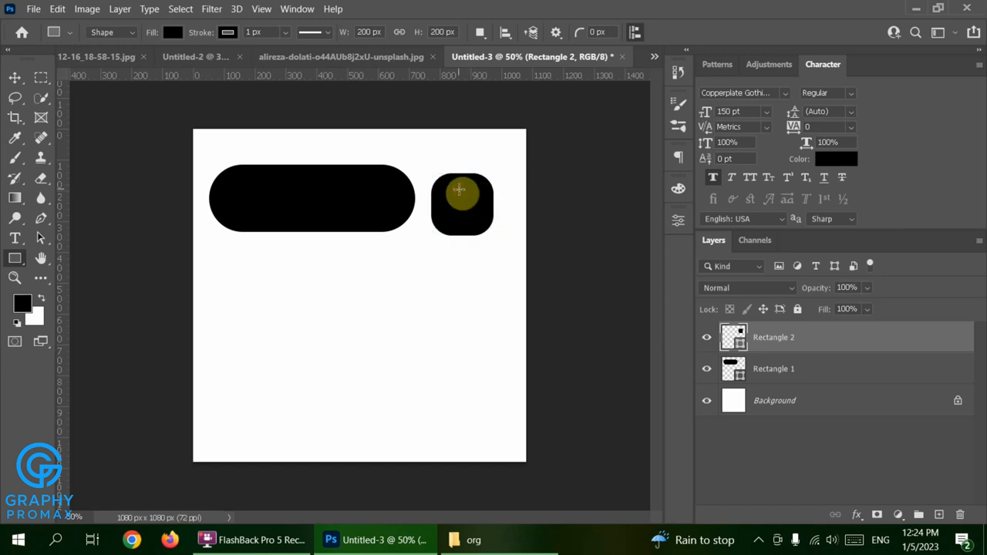
left_click(15, 81)
left_click_drag(454, 205, 447, 201)
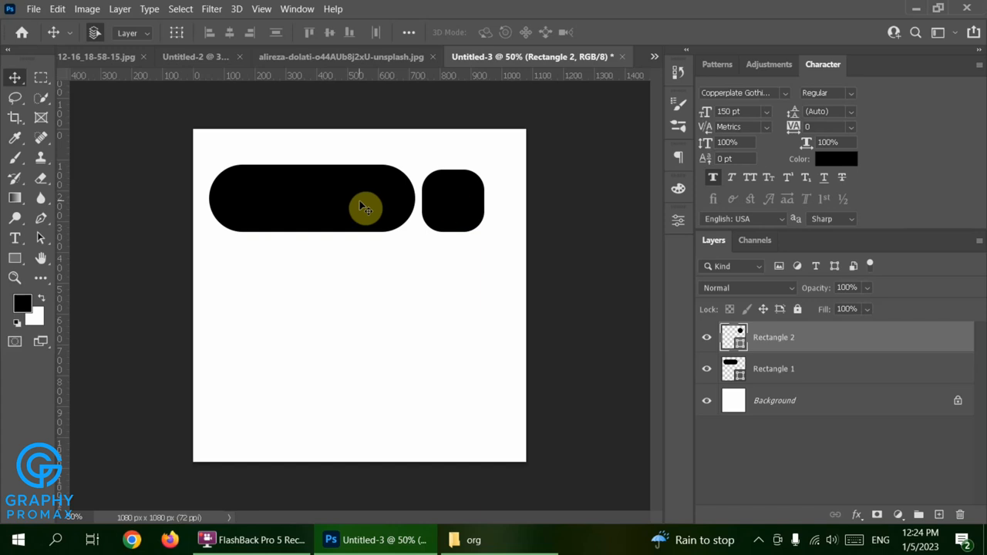
Alt-drag copies of the pill and rounded square into three staggered rows, middle row reversed.
key("alt")
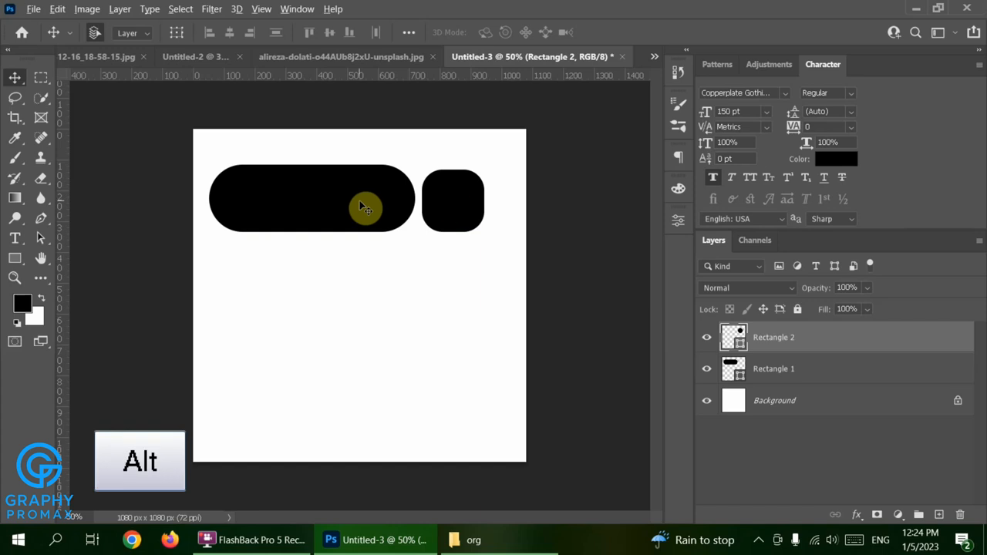
left_click_drag(363, 206, 440, 283)
key("alt")
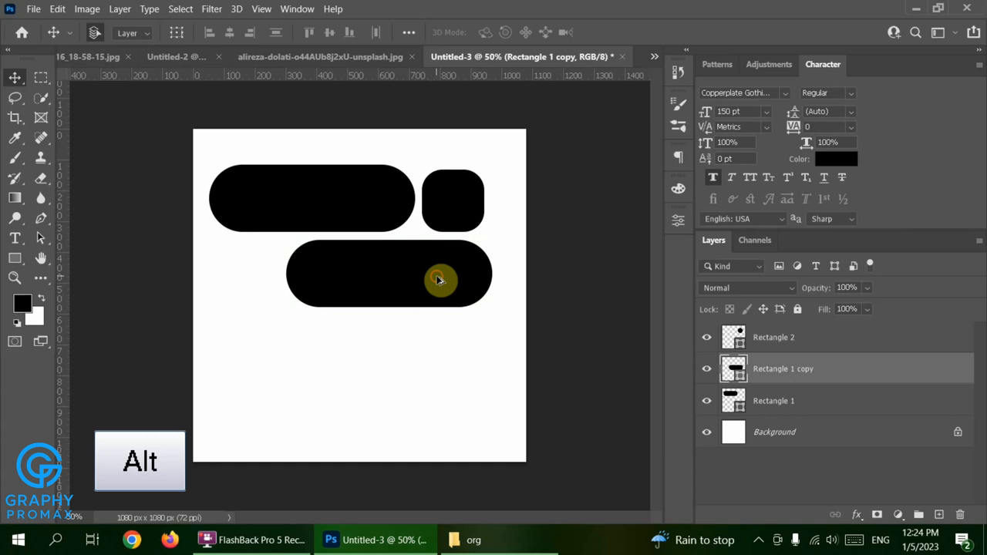
left_click_drag(424, 291, 359, 357)
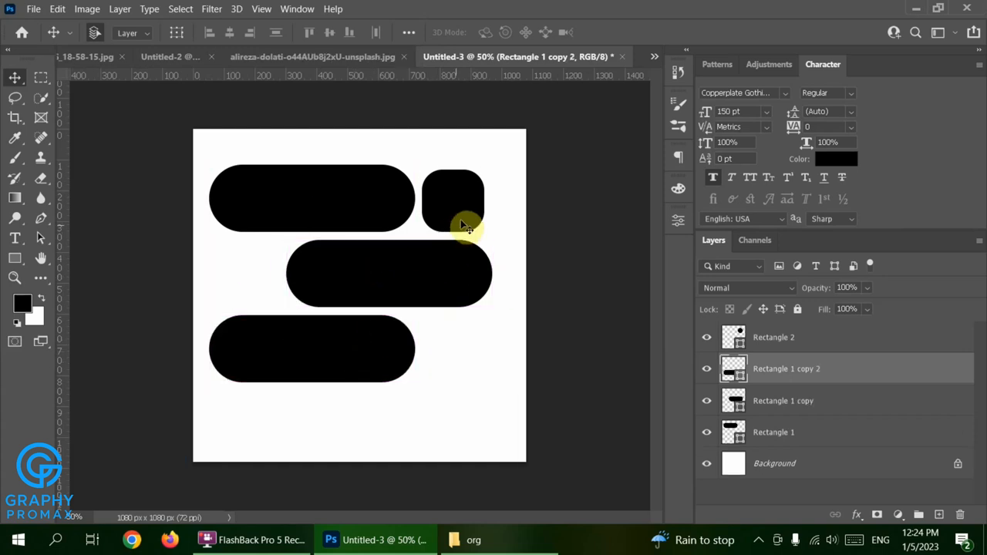
key("alt")
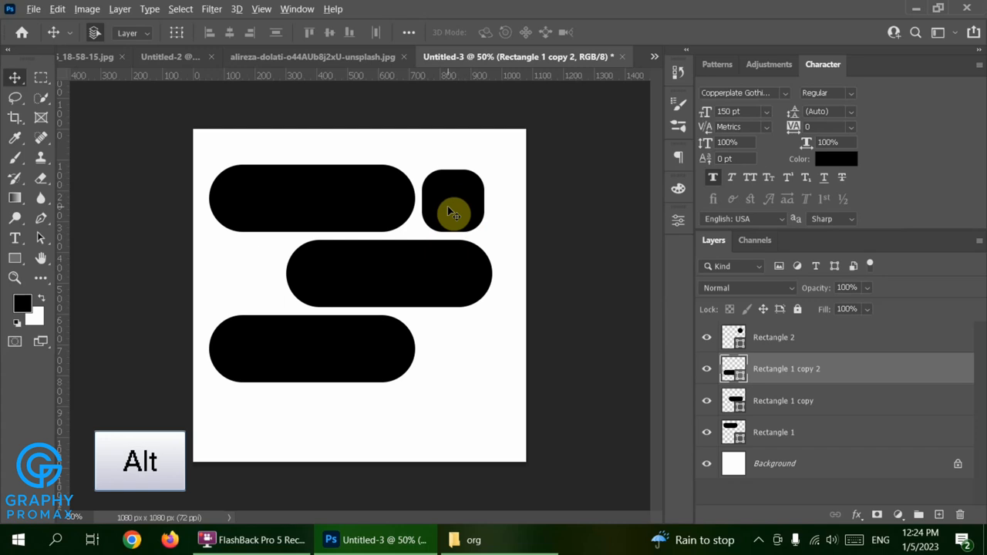
left_click_drag(449, 210, 243, 280)
left_click(463, 202)
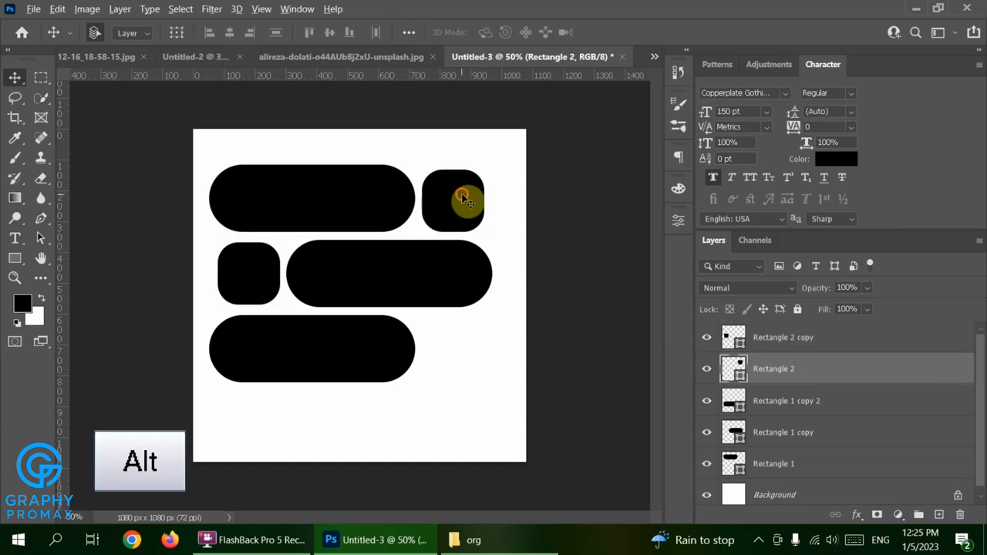
left_click_drag(462, 202, 463, 348)
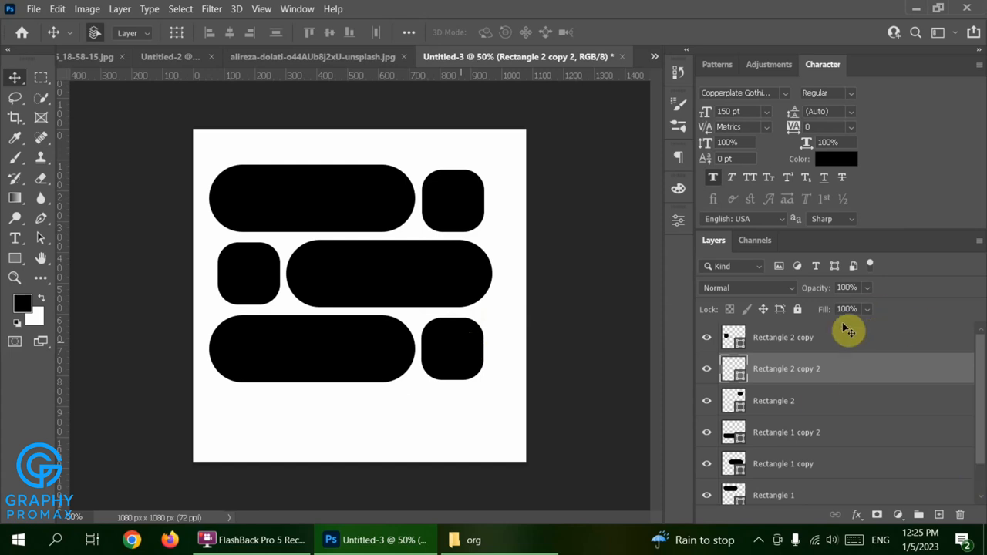
left_click(821, 344)
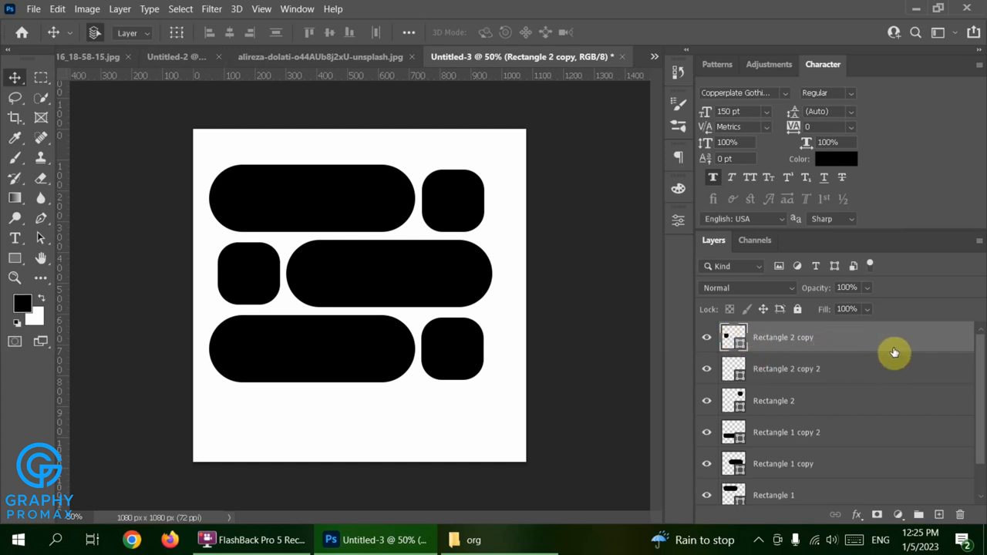
Convert all six Rectangle layers into one smart object and nudge it slightly lower.
left_click_drag(980, 362, 971, 437)
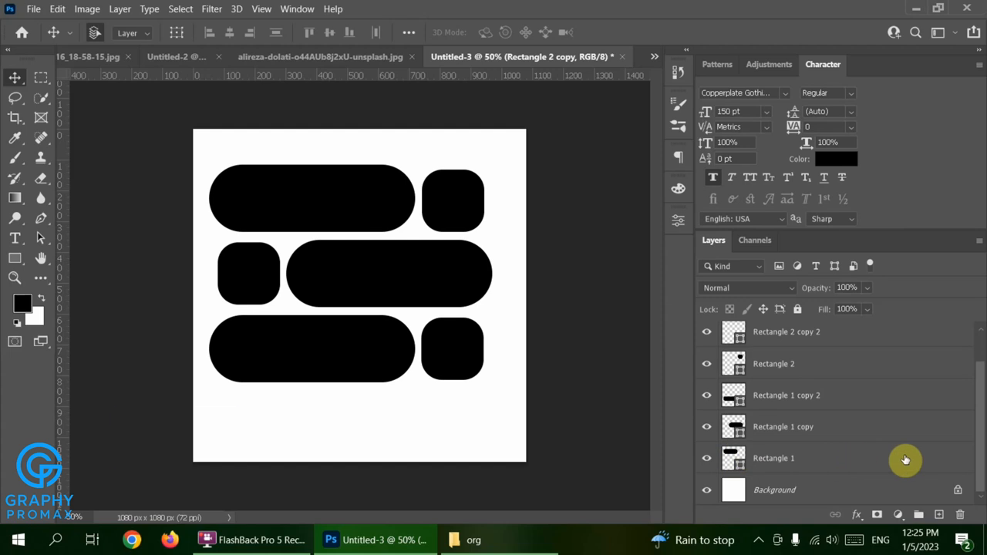
key("shift")
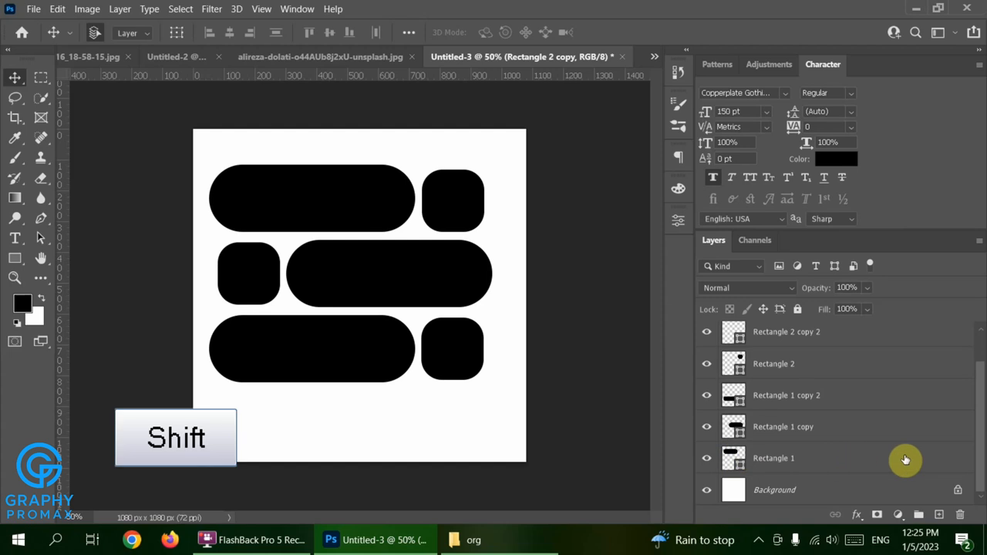
left_click(905, 459, "shift")
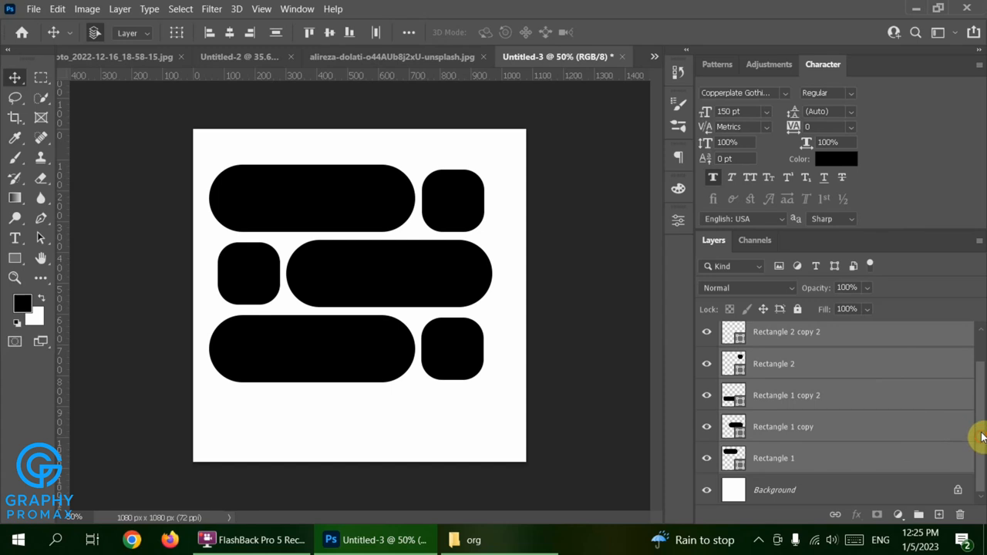
left_click_drag(981, 437, 976, 368)
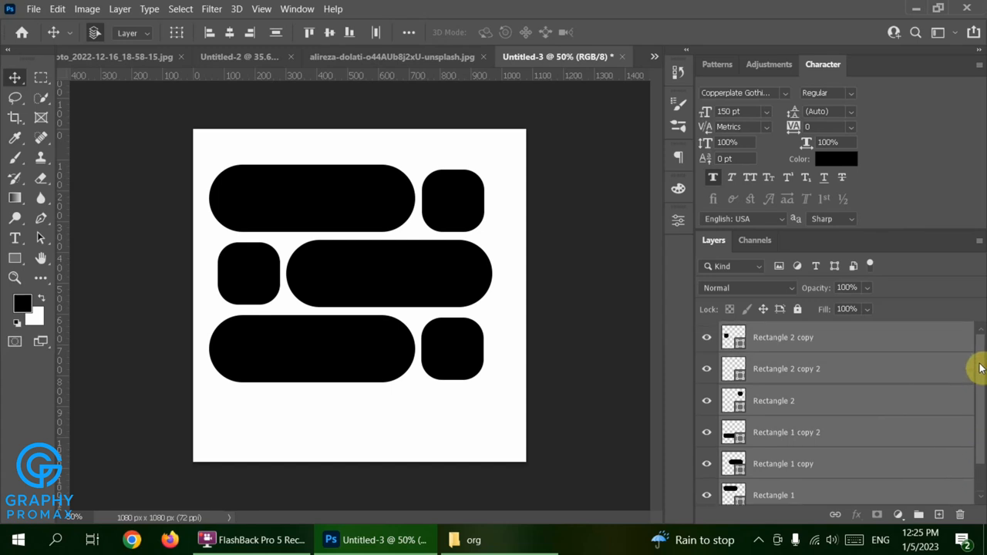
right_click(814, 405)
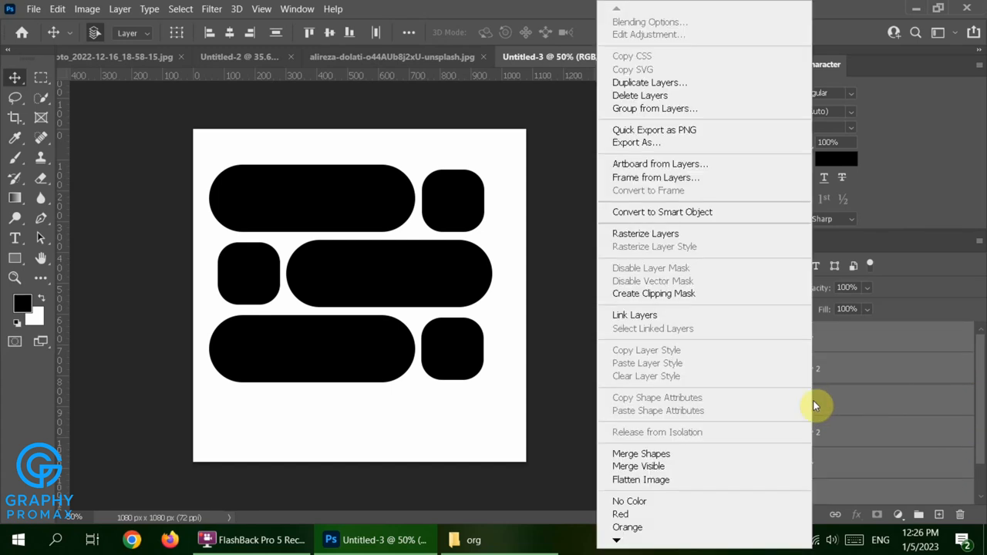
left_click(747, 220)
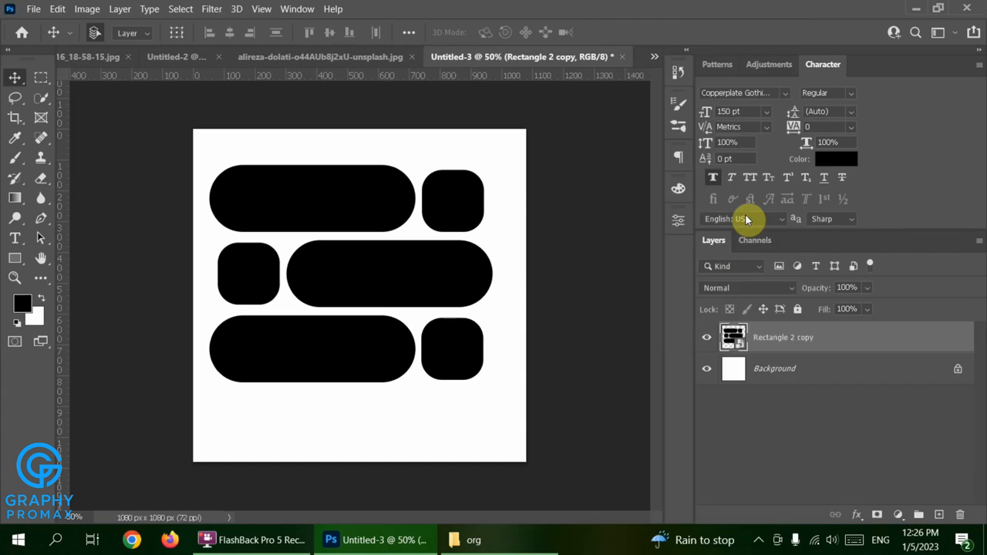
left_click_drag(409, 277, 385, 298)
Rotate the tile smart object 180° and stretch it taller toward the canvas top and bottom.
key("ctrl+t")
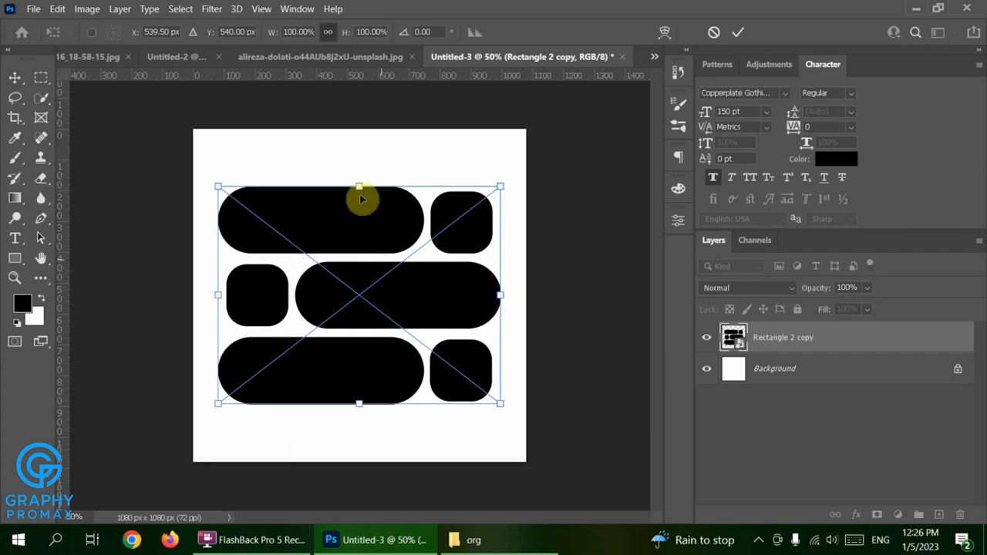
left_click_drag(357, 176, 359, 330)
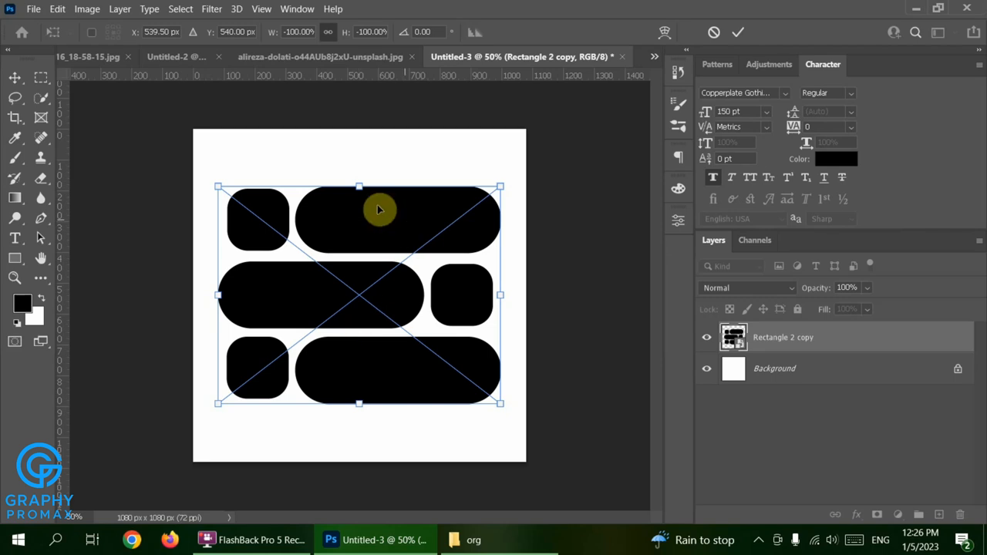
left_click_drag(361, 185, 355, 161)
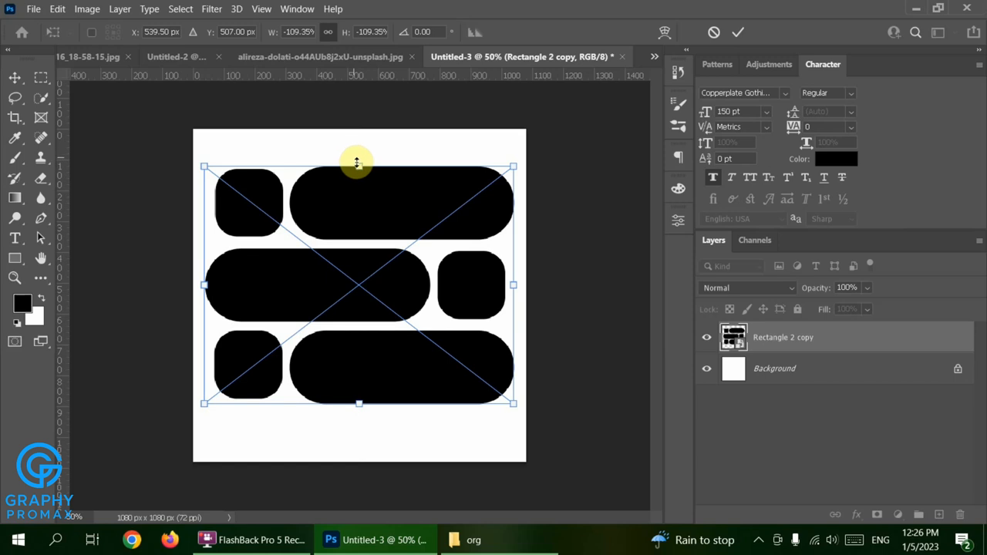
left_click_drag(357, 164, 356, 154)
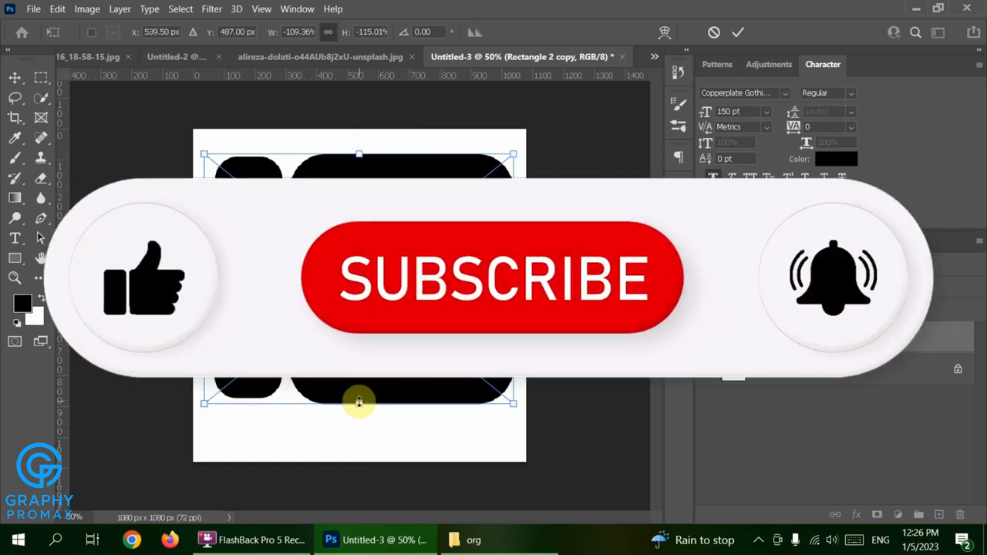
left_click_drag(359, 400, 357, 414)
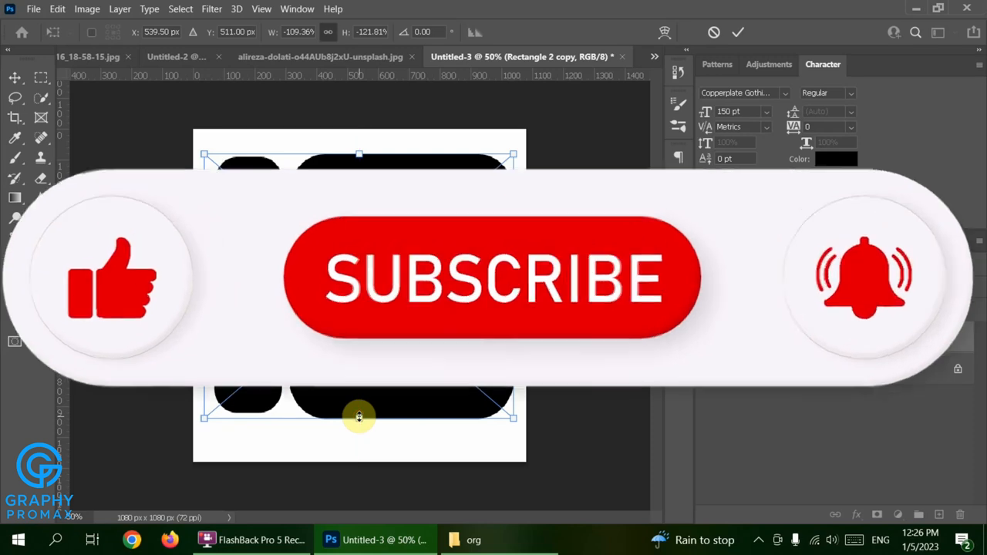
key("Return")
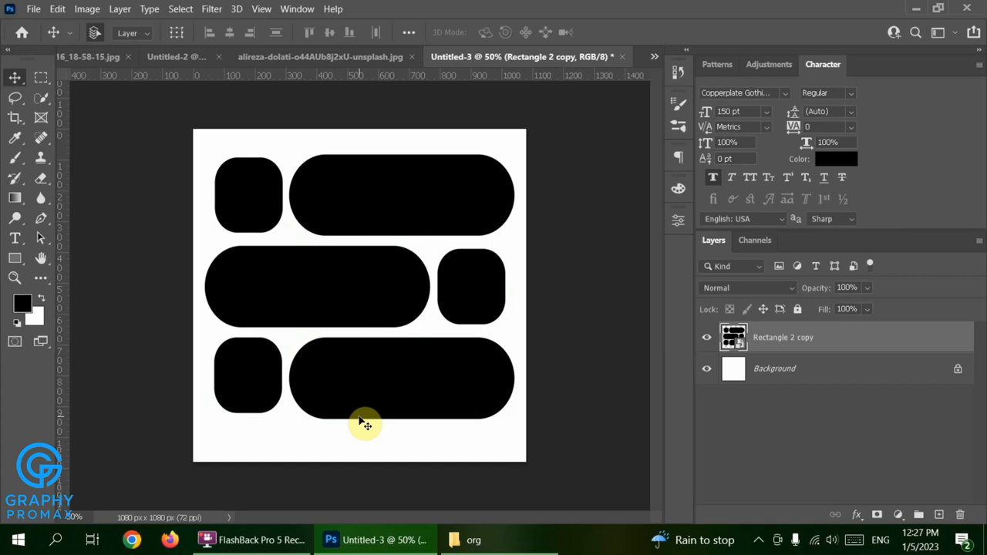
key("ctrl+Tab")
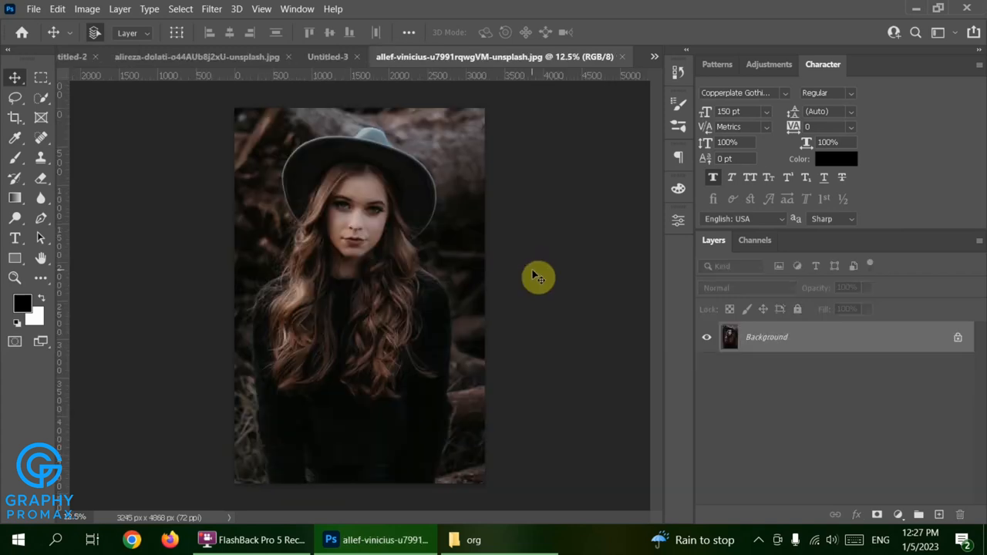
Copy the entire portrait photo and paste it into Untitled-3 as Layer 1.
key("ctrl+a")
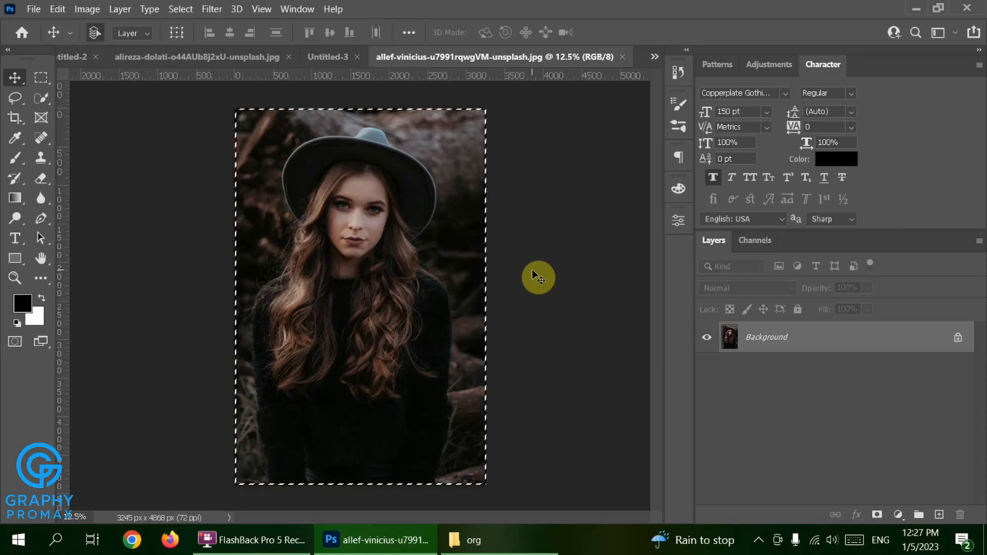
key("ctrl+c")
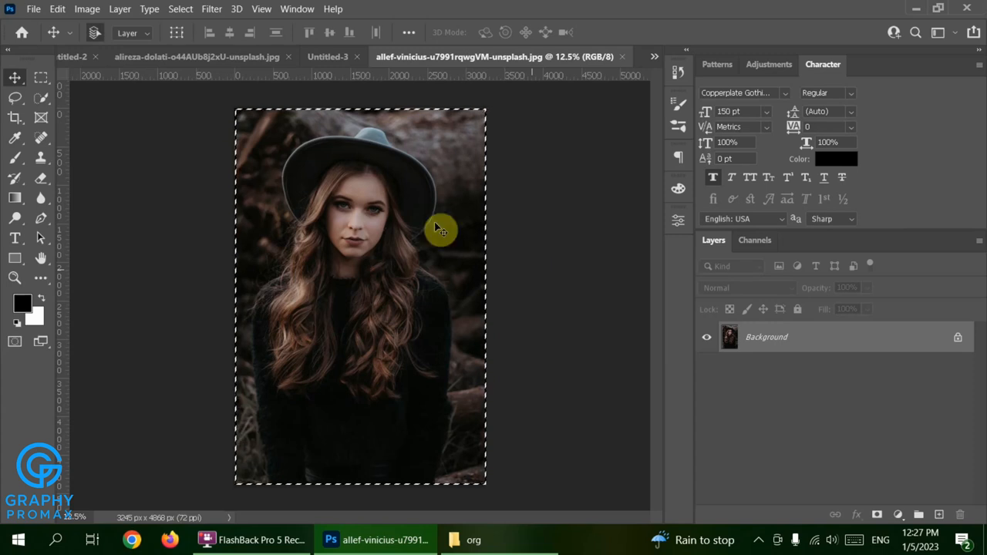
left_click(326, 60)
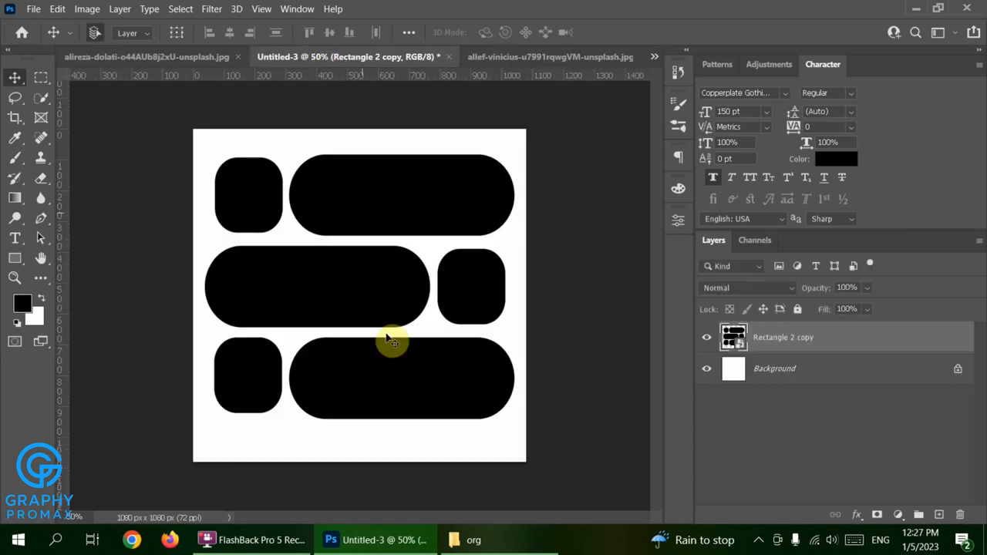
key("ctrl+v")
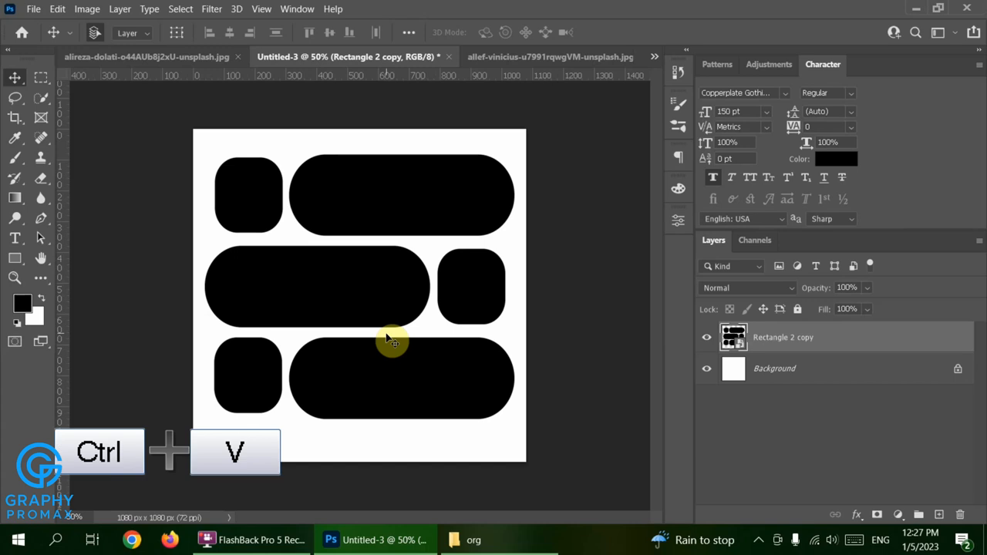
key("ctrl")
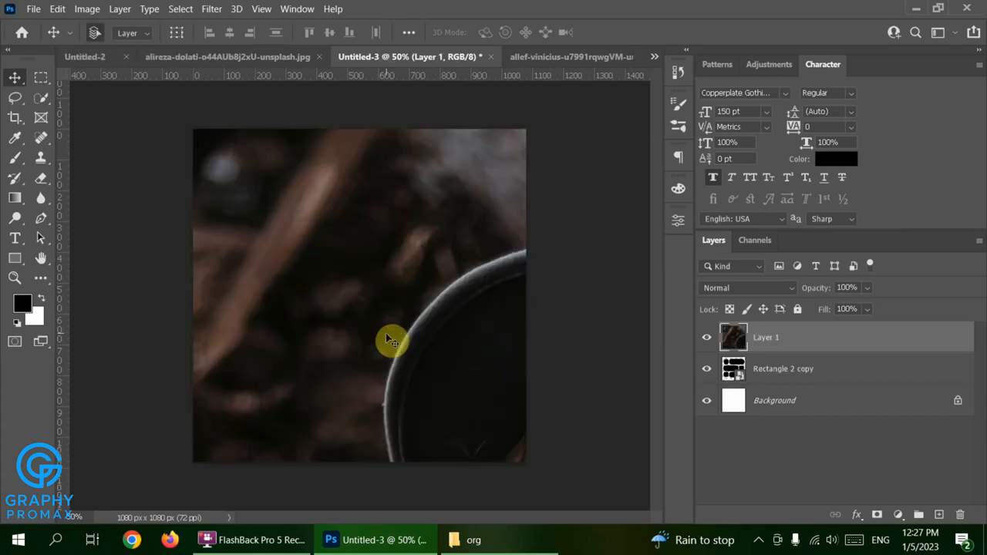
Scale the pasted portrait down to about a quarter and move it up over the tiles.
left_click_drag(389, 340, 178, 352)
key("ctrl+t")
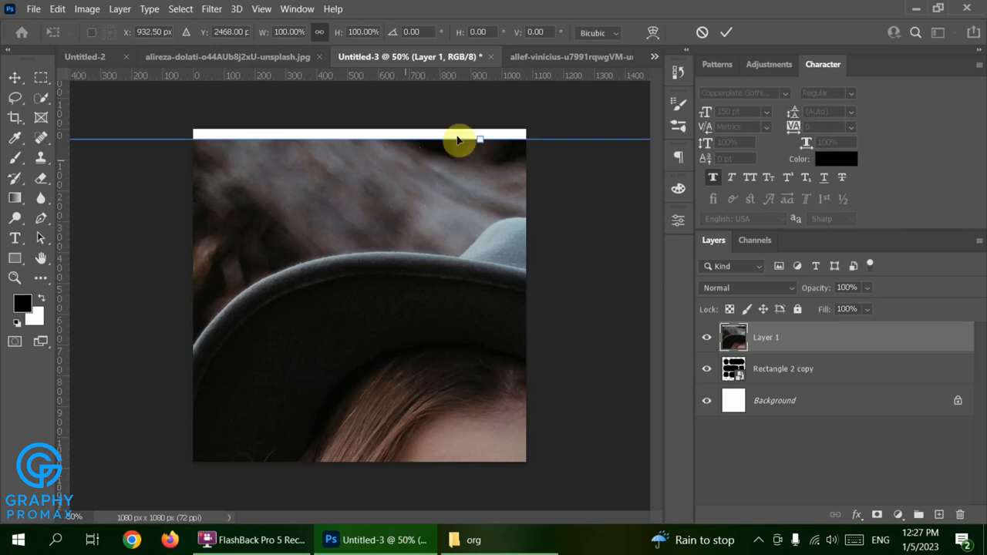
left_click_drag(478, 143, 480, 363)
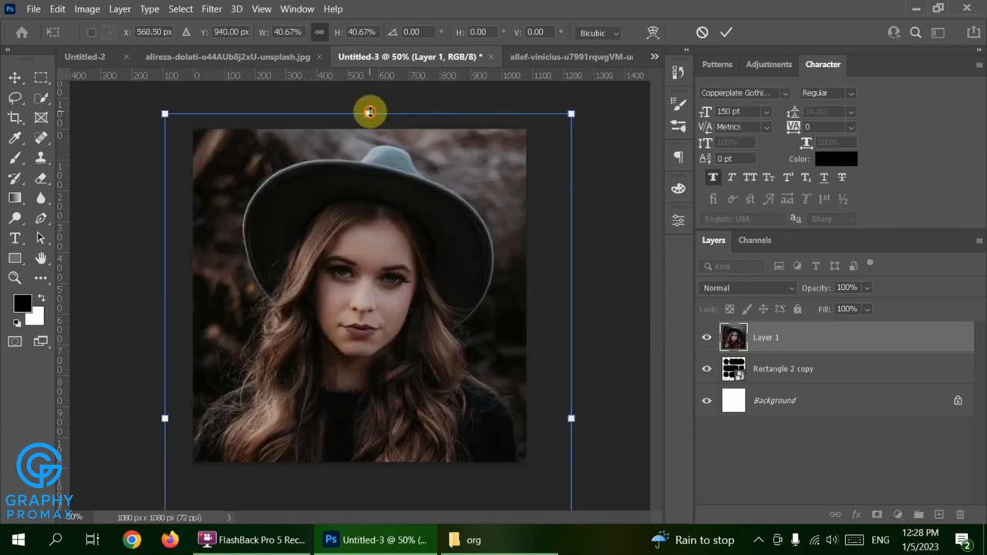
left_click_drag(370, 112, 385, 375)
left_click_drag(363, 434, 347, 190)
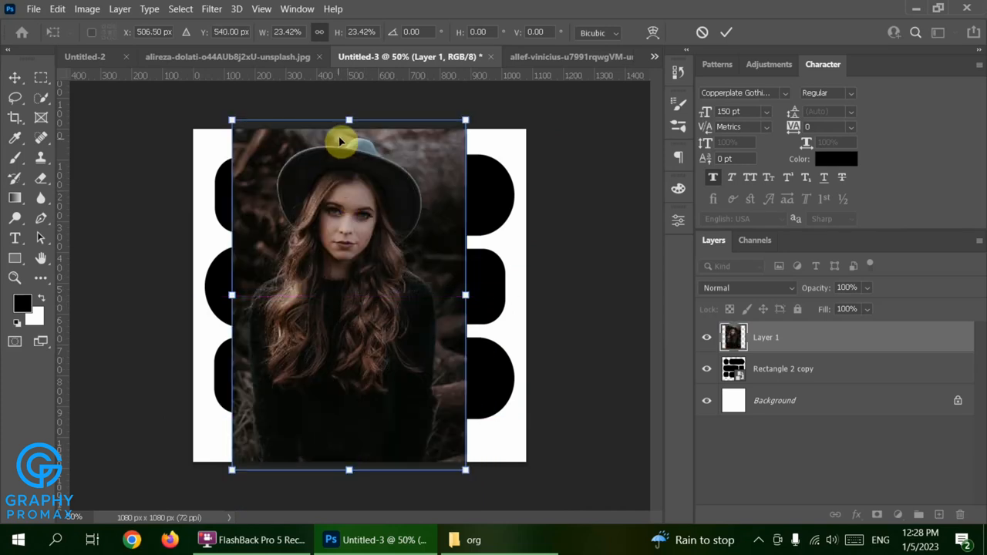
left_click_drag(350, 115, 352, 161)
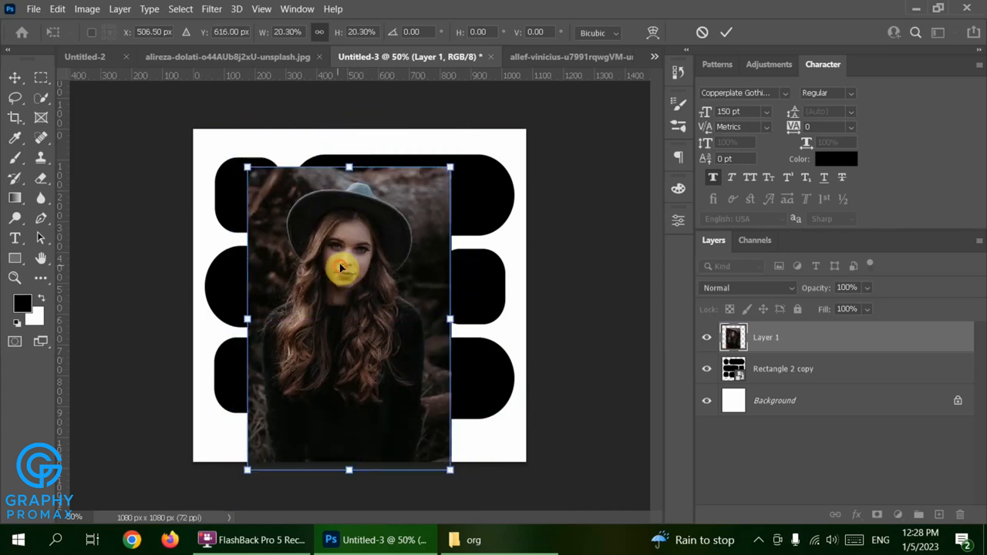
left_click_drag(346, 220, 339, 245)
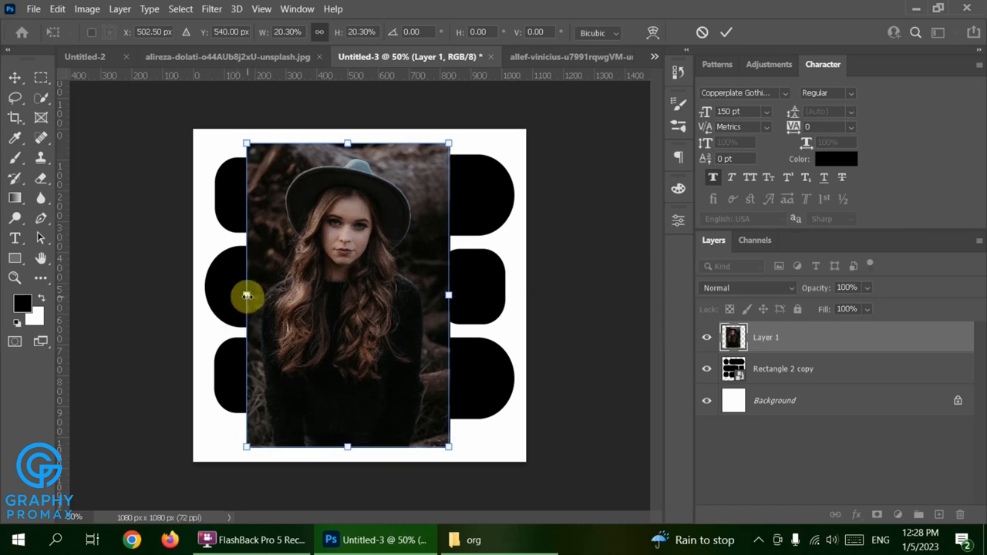
Stretch the portrait to the canvas sides and bottom, centre it horizontally, and apply.
left_click_drag(246, 295, 208, 287)
left_click_drag(447, 292, 530, 289)
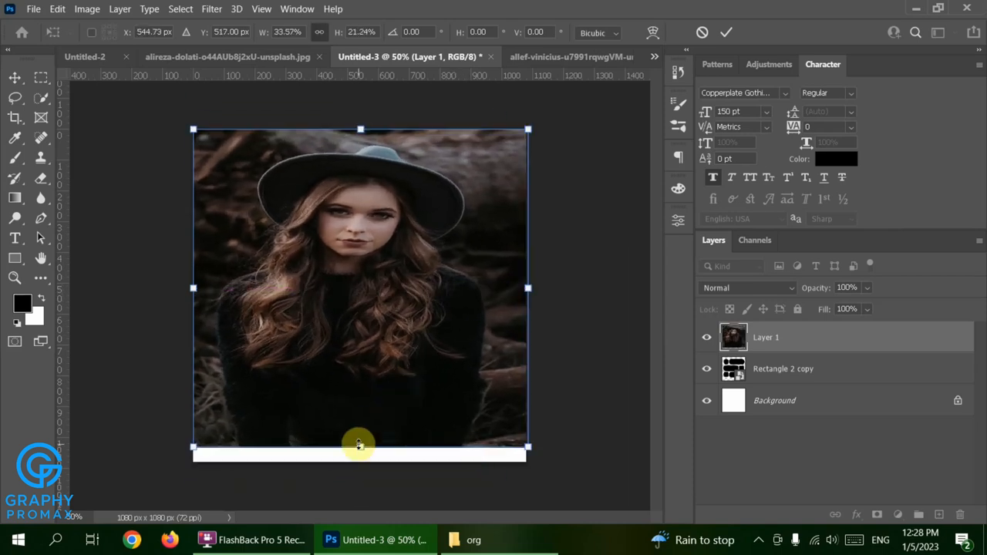
left_click_drag(358, 445, 357, 460)
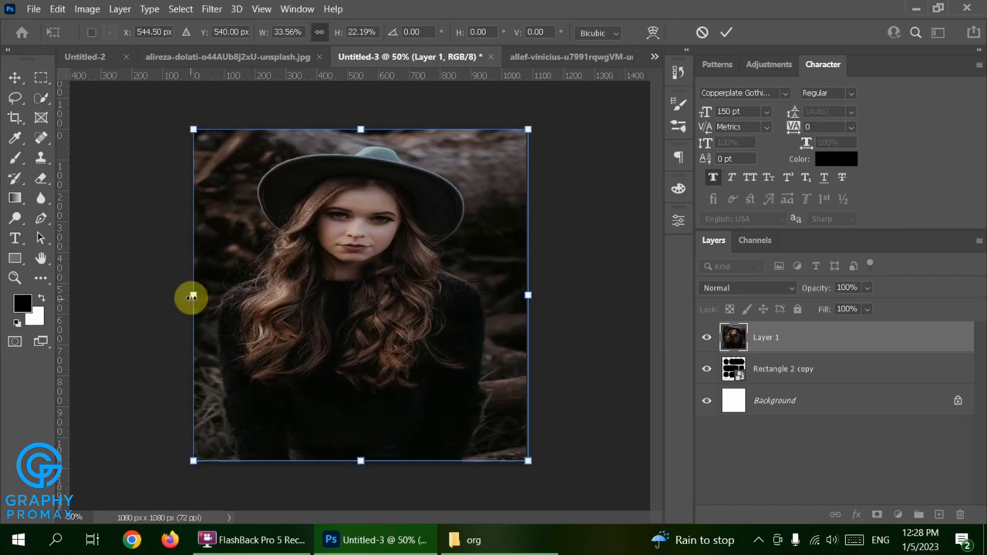
left_click_drag(191, 297, 229, 299)
left_click_drag(335, 304, 314, 307)
key("Return")
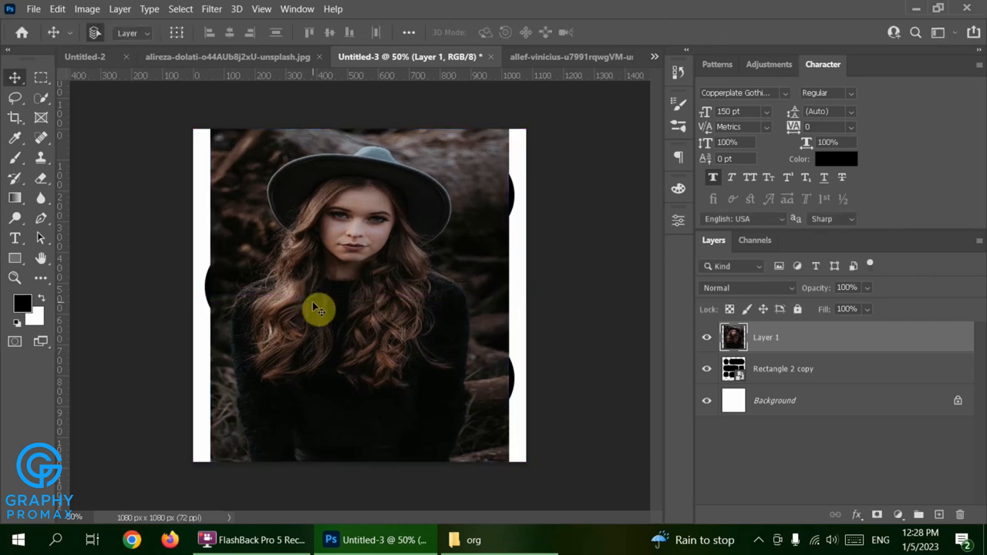
Clip the portrait into the rounded tiles and stretch it so her hat and face fill the top row.
right_click(764, 333)
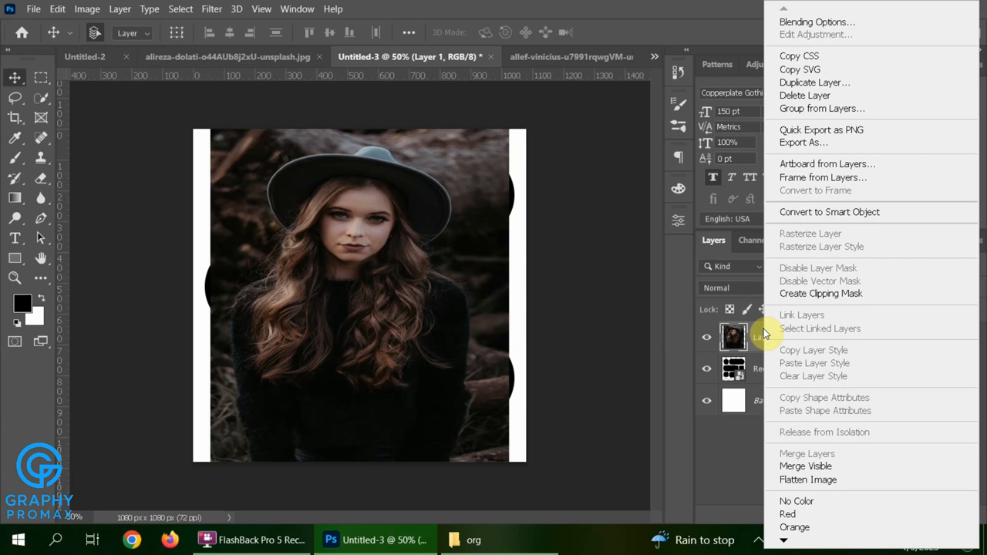
left_click(854, 295)
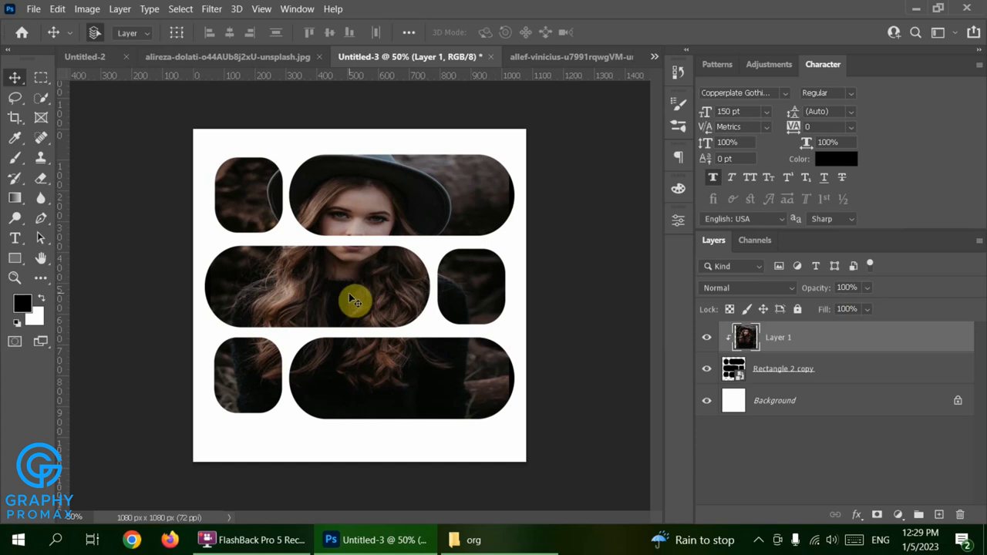
key("ctrl+t")
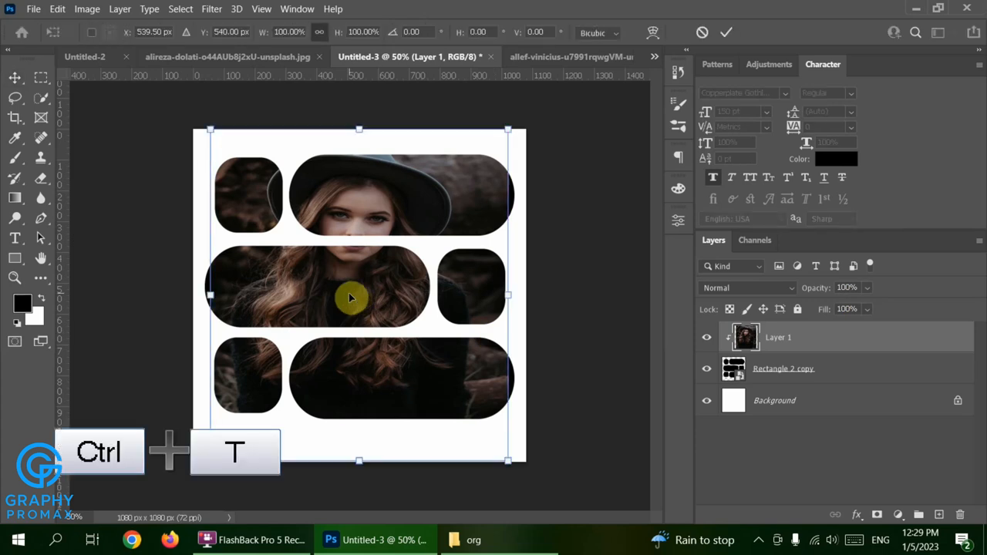
left_click_drag(359, 460, 340, 502)
mouse_move(335, 284)
left_mouse_down()
mouse_move(353, 269)
mouse_move(339, 269)
mouse_move(339, 288)
mouse_move(337, 272)
left_mouse_up()
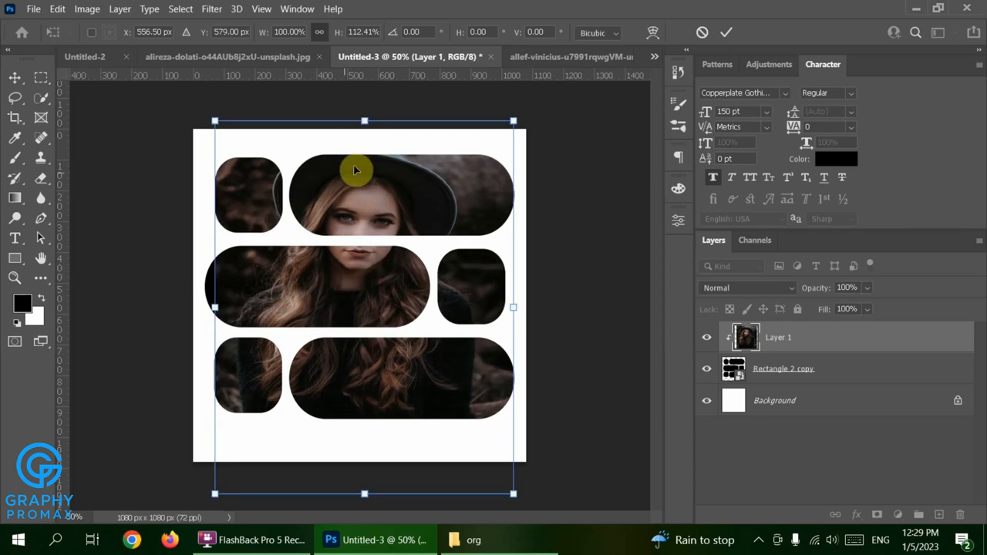
left_click_drag(365, 121, 359, 97)
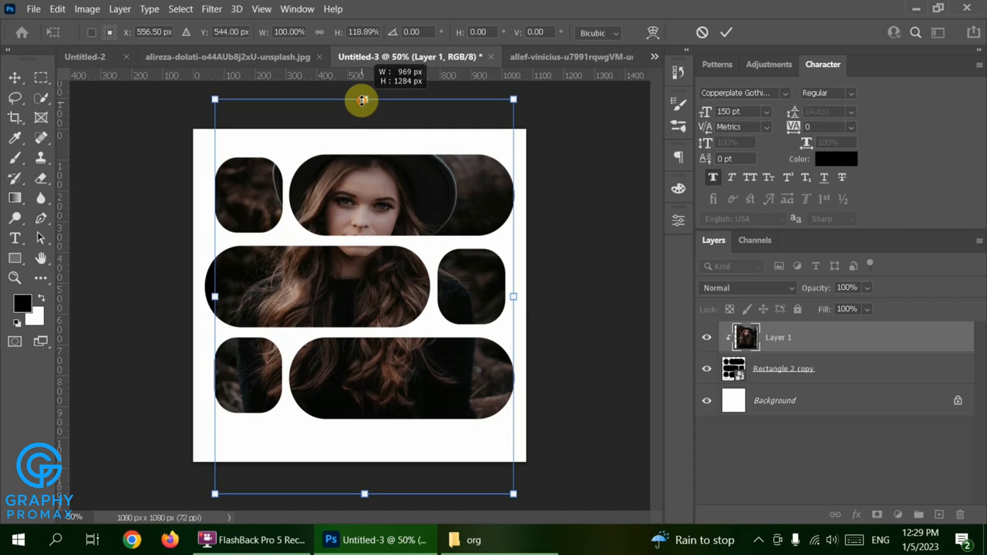
left_click_drag(368, 193, 365, 218)
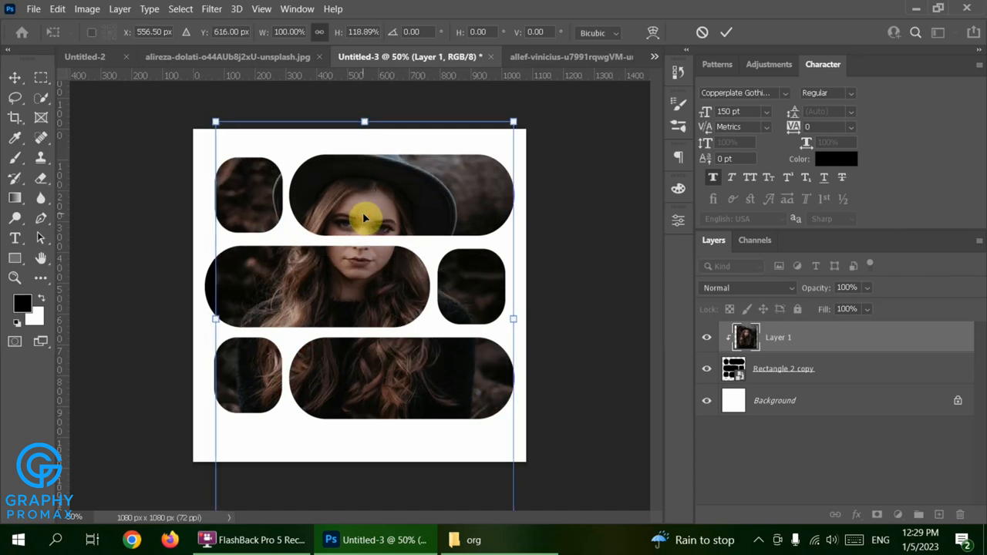
key("Return")
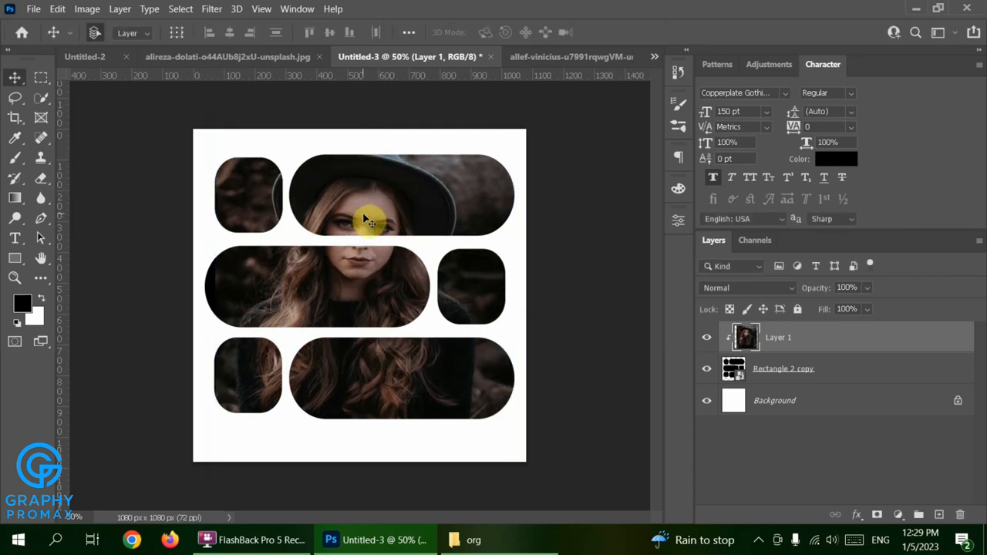
Add a black Solid Color fill layer and place it beneath the tile smart object.
left_click(900, 515)
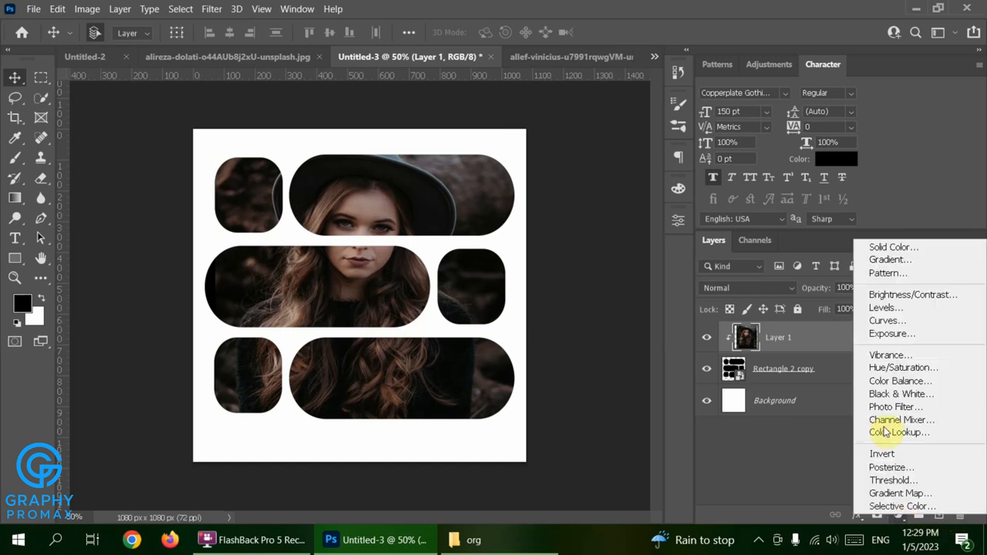
left_click(925, 250)
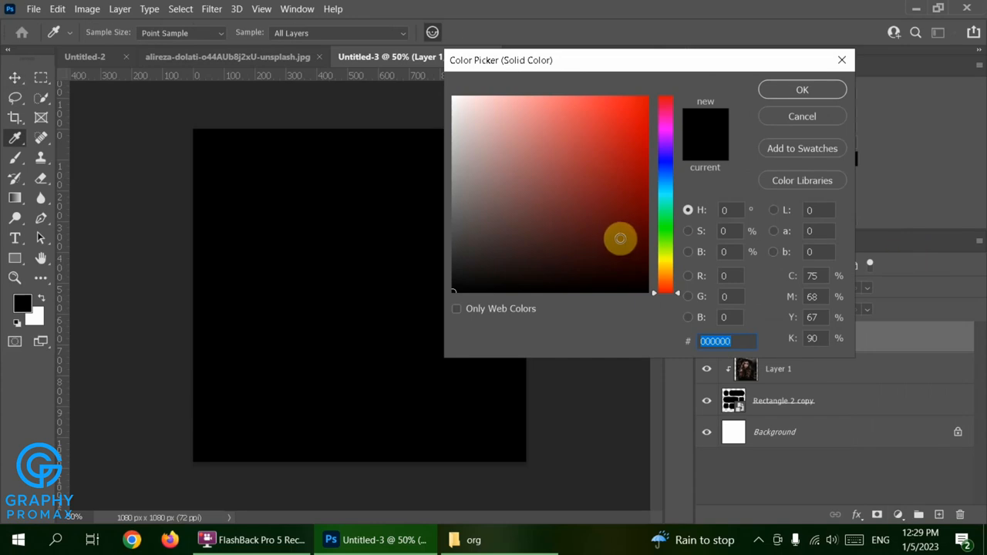
left_click(818, 94)
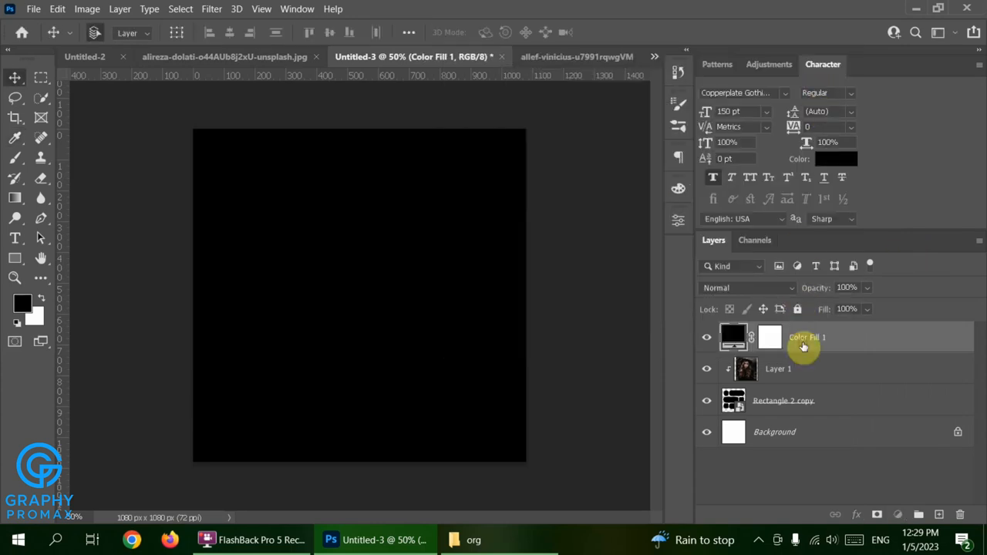
left_click_drag(804, 347, 811, 426)
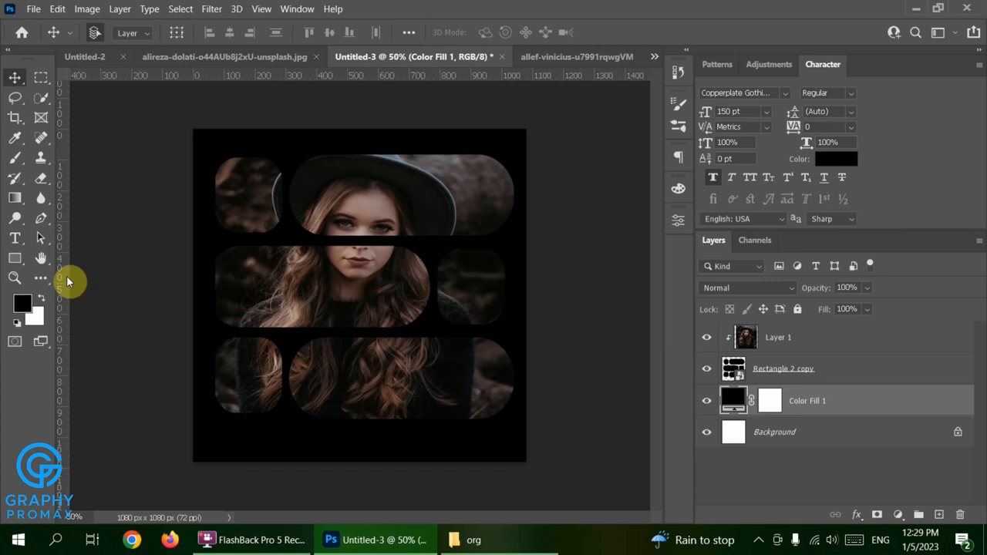
Add a 'be gentle' text line near the bottom of the canvas and commit it.
left_click(15, 239)
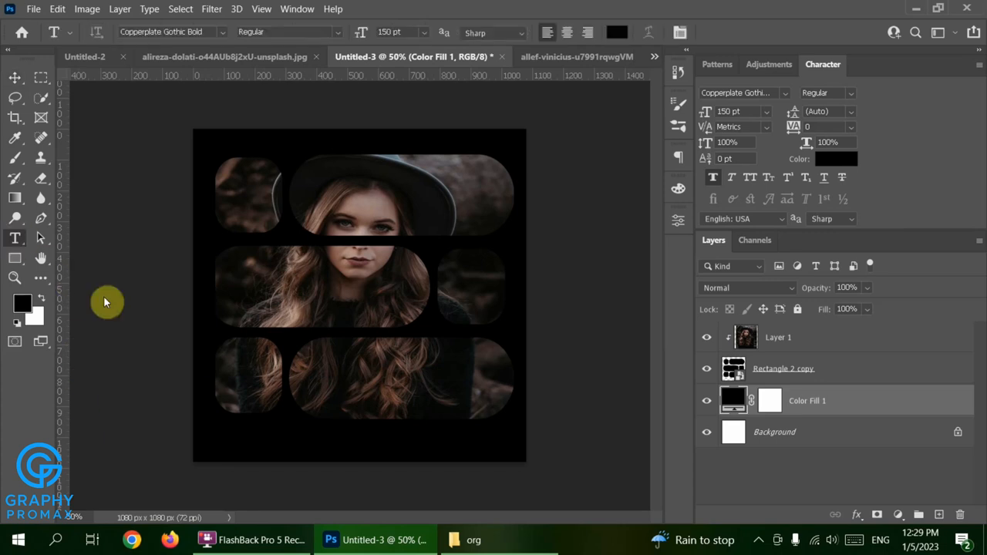
left_click(277, 442)
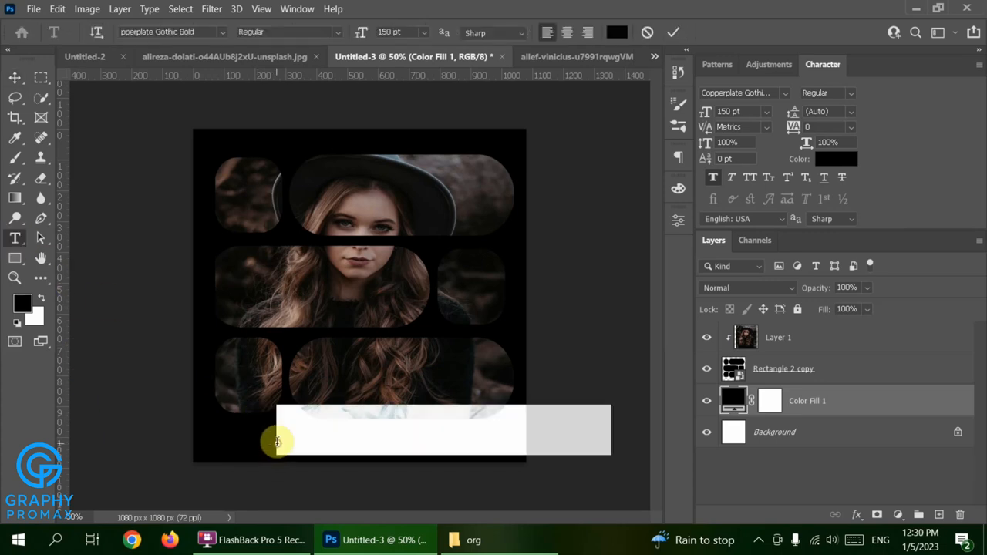
key("BackSpace")
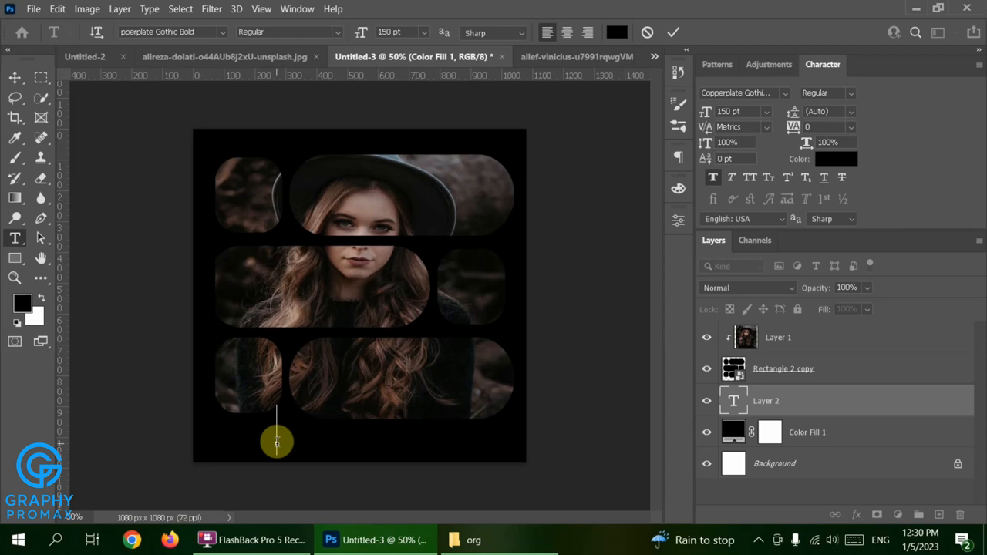
left_click(669, 37)
Color the text light pink #ffdede and move it fully inside the canvas bottom.
left_click(618, 33)
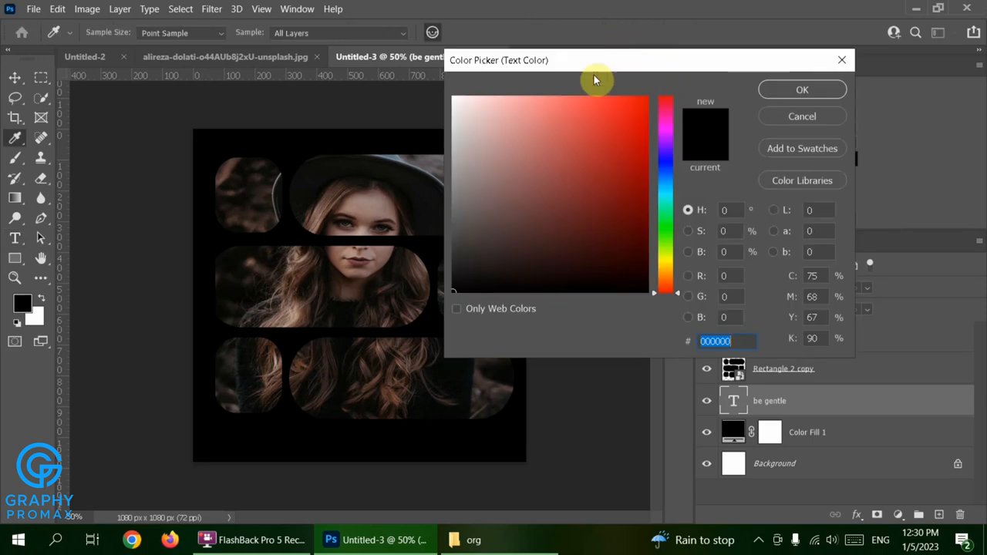
left_click_drag(486, 120, 476, 61)
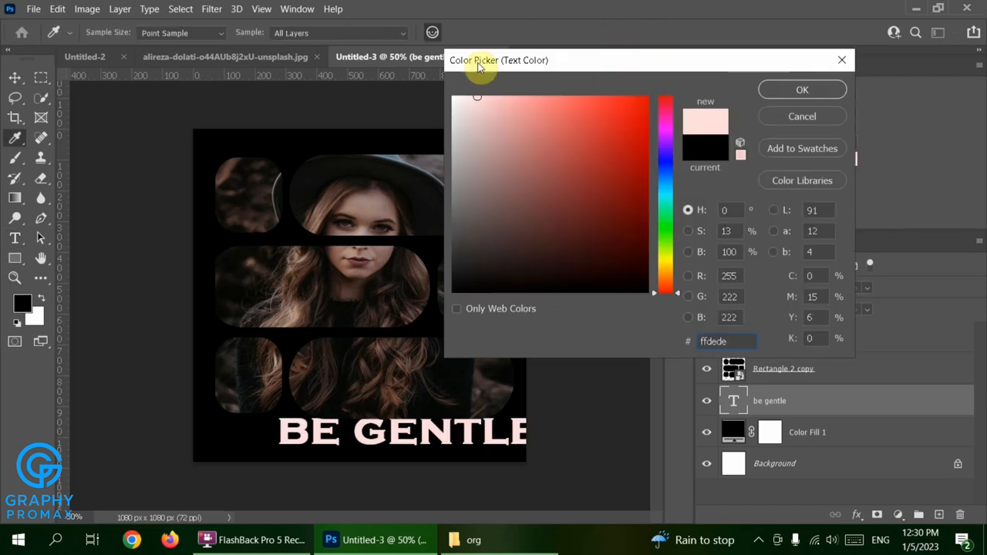
left_click(802, 90)
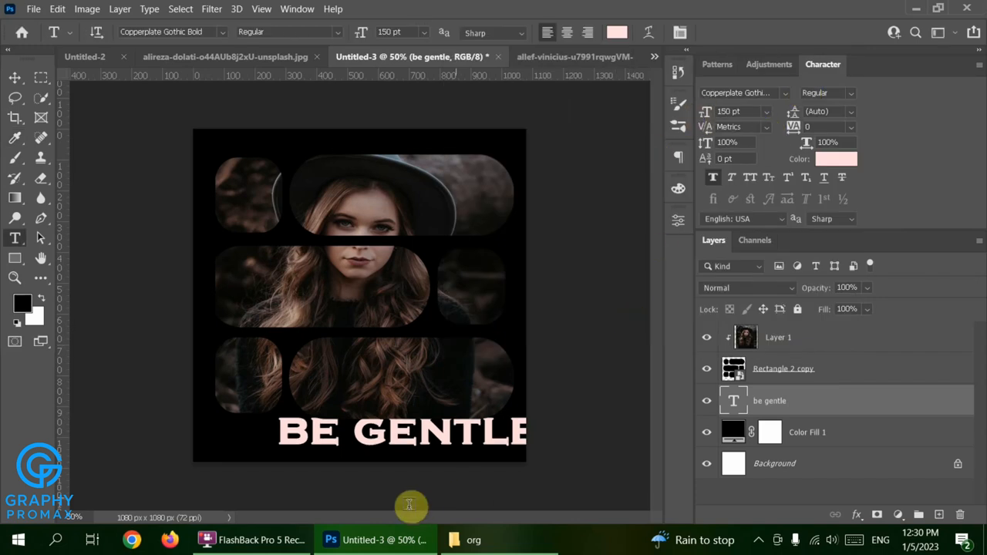
left_click_drag(360, 443, 347, 460)
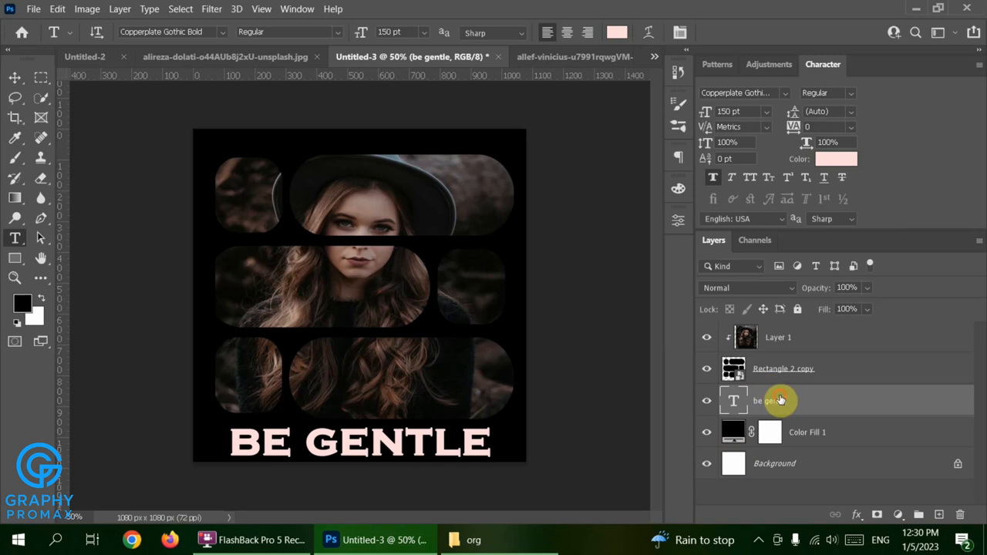
Move the text layer to the top, set Goudy Old Style all caps, and duplicate it twice.
left_click_drag(779, 394, 772, 337)
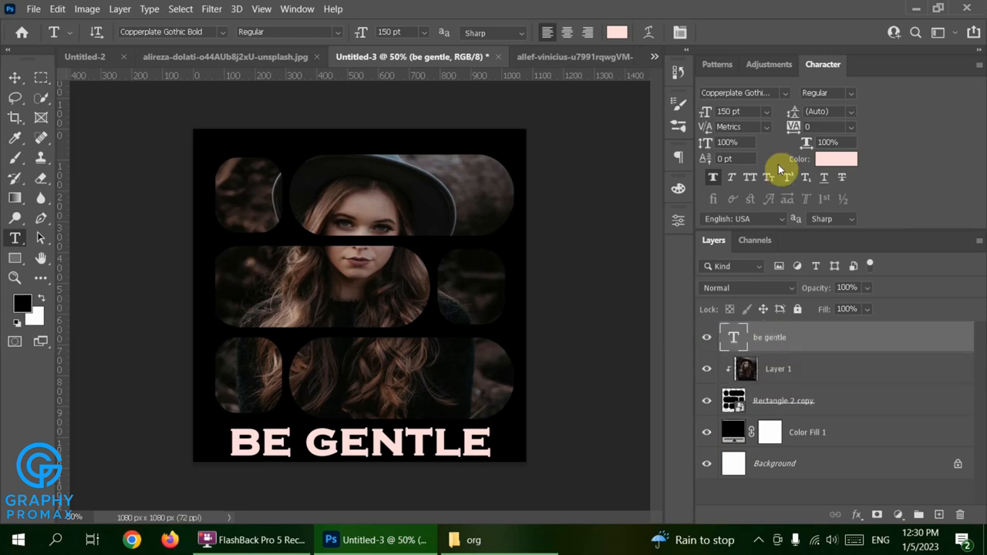
left_click(784, 92)
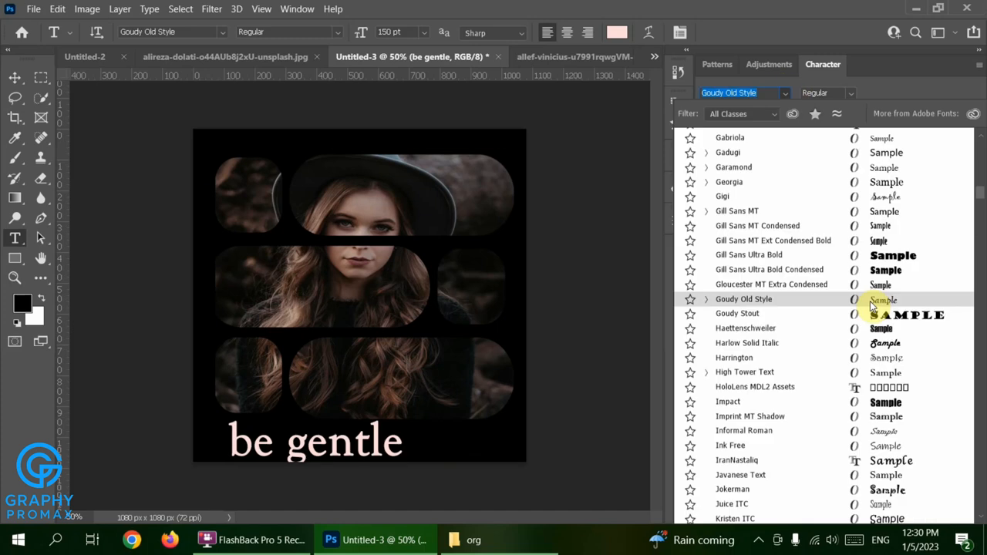
left_click(871, 302)
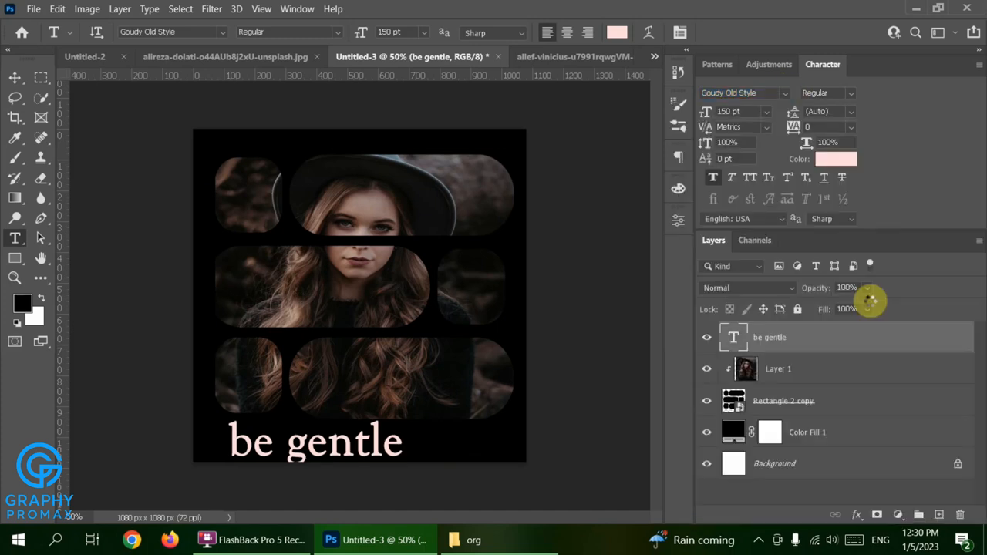
left_click(749, 179)
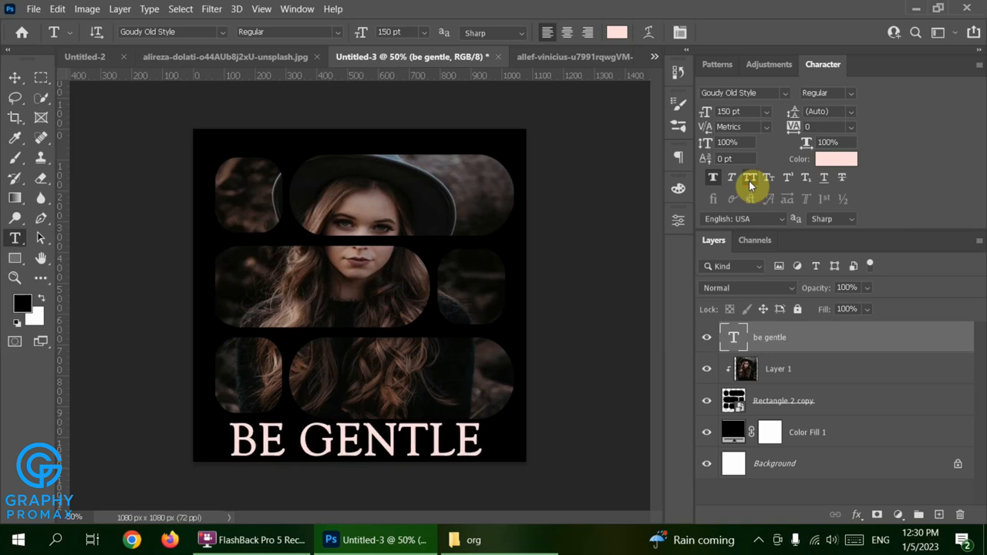
key("ctrl+j")
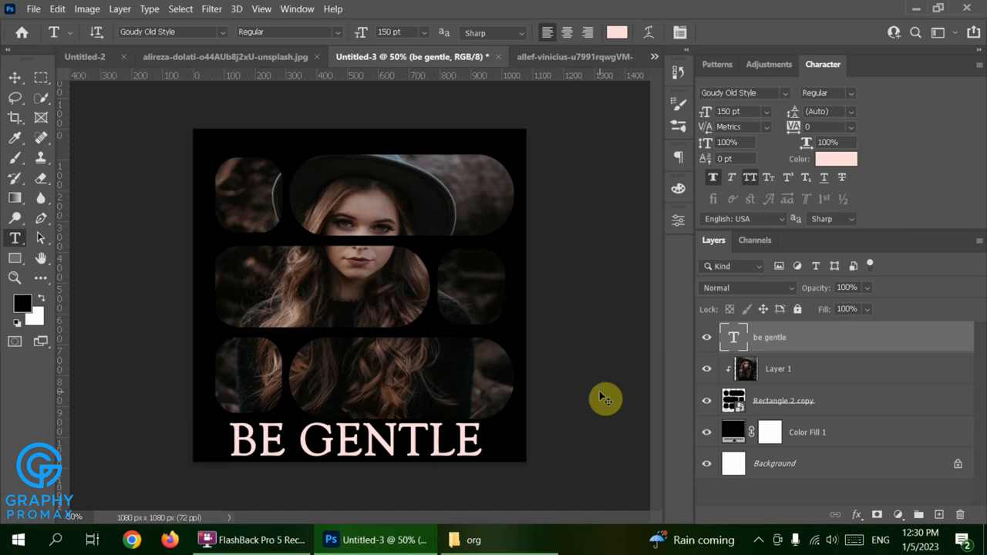
key("ctrl+j")
key("ctrl+j")
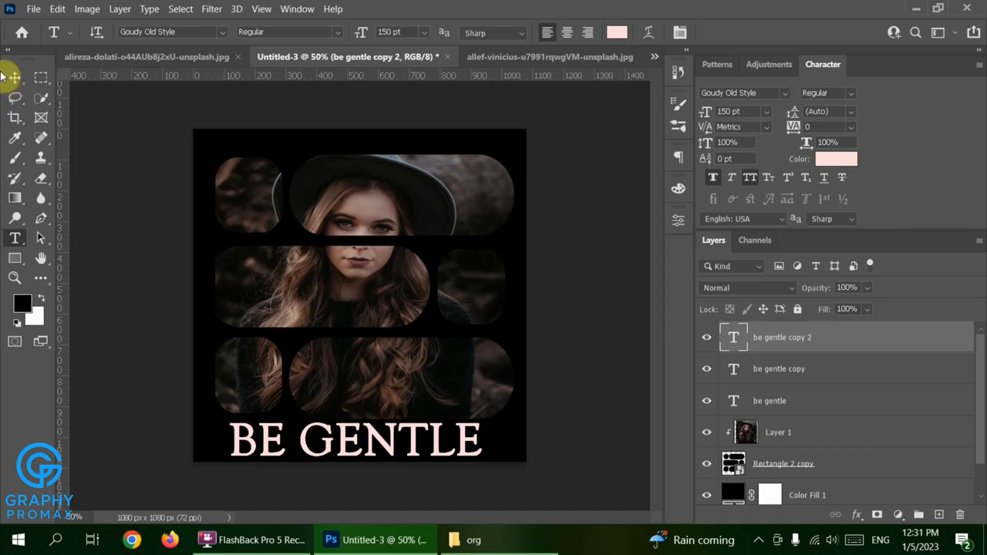
Move two BE GENTLE copies up to mid-canvas, between the existing lines.
left_click(14, 78)
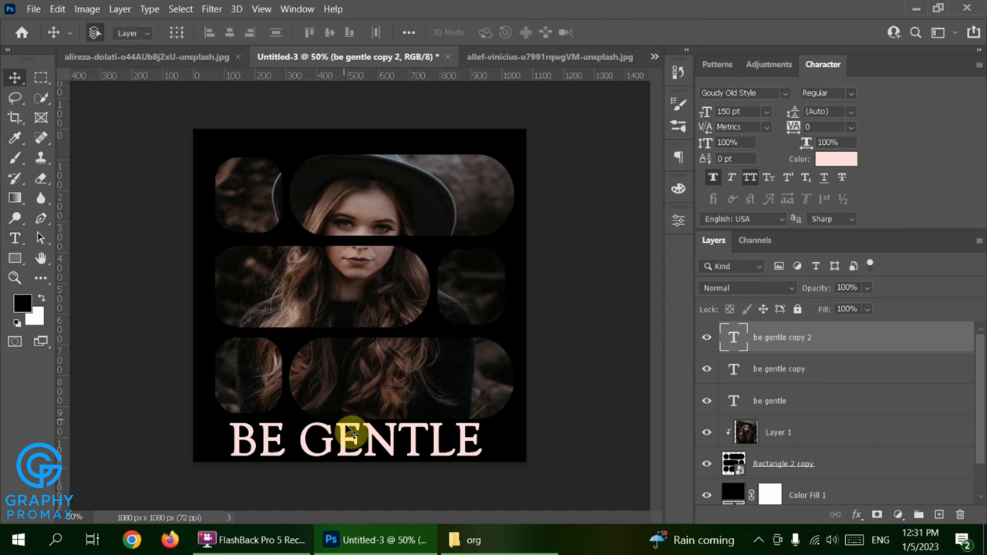
left_click_drag(345, 425, 354, 328)
left_click_drag(355, 443, 357, 391)
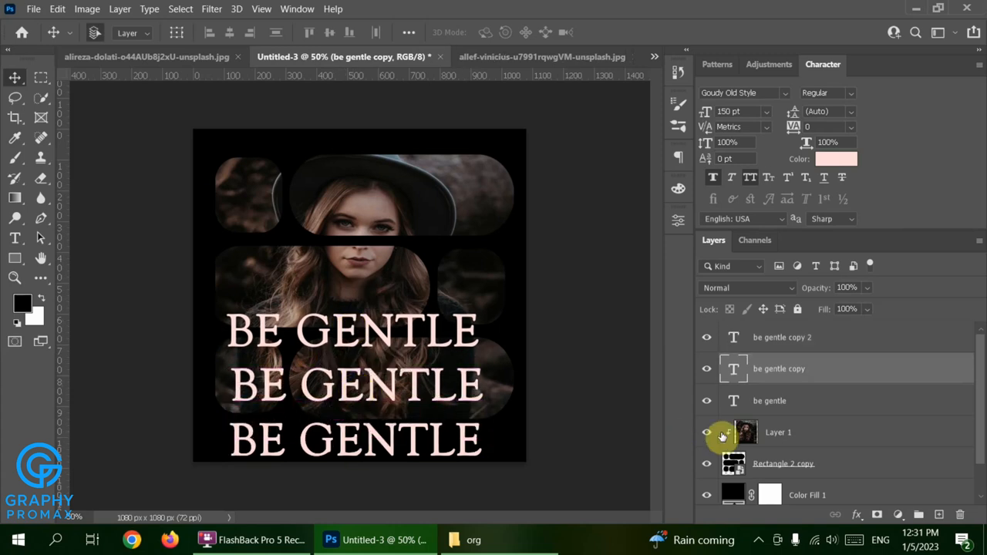
Make two more copies and position them higher, forming five evenly spaced BE GENTLE lines.
key("ctrl+j")
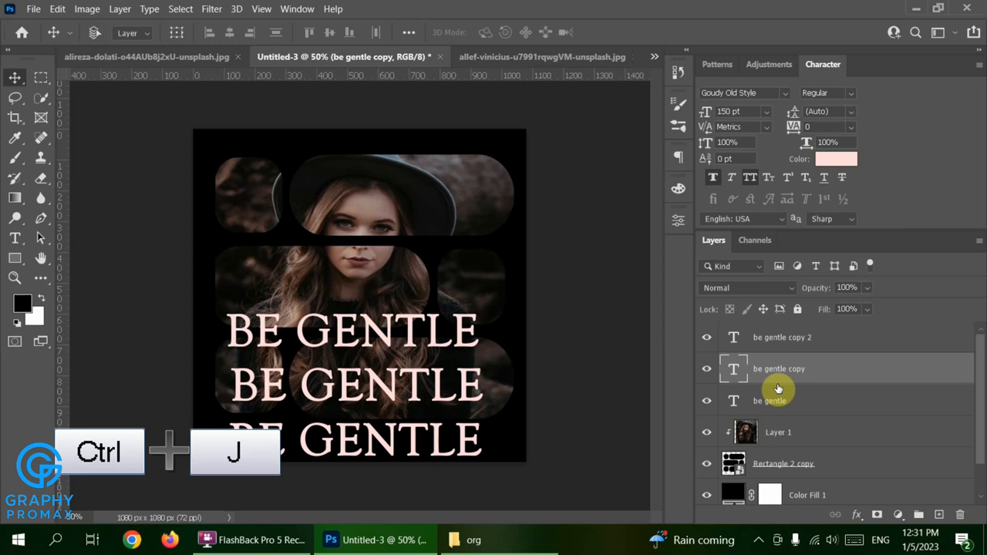
key("ctrl+j")
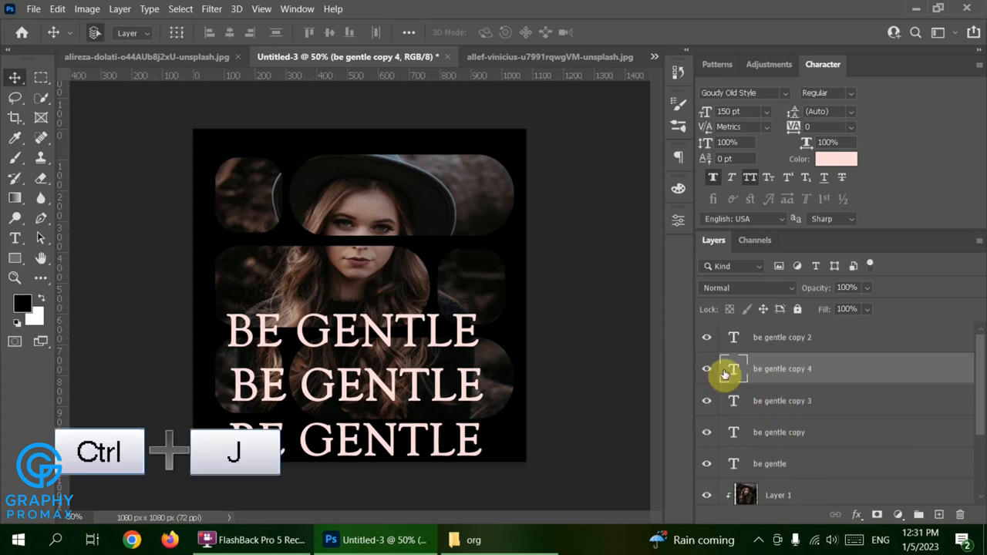
left_click_drag(381, 381, 370, 282)
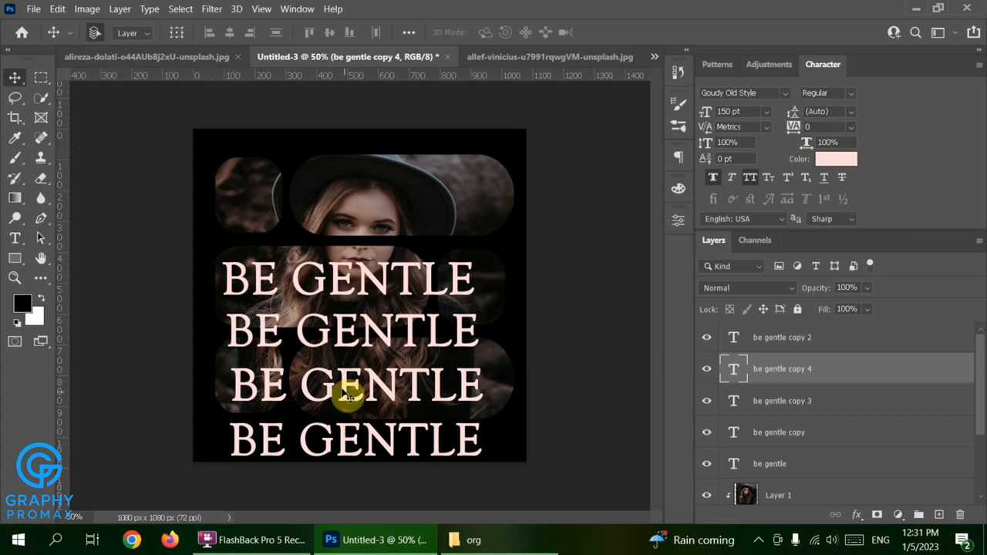
left_click_drag(359, 330, 350, 385)
left_click_drag(341, 287, 337, 234)
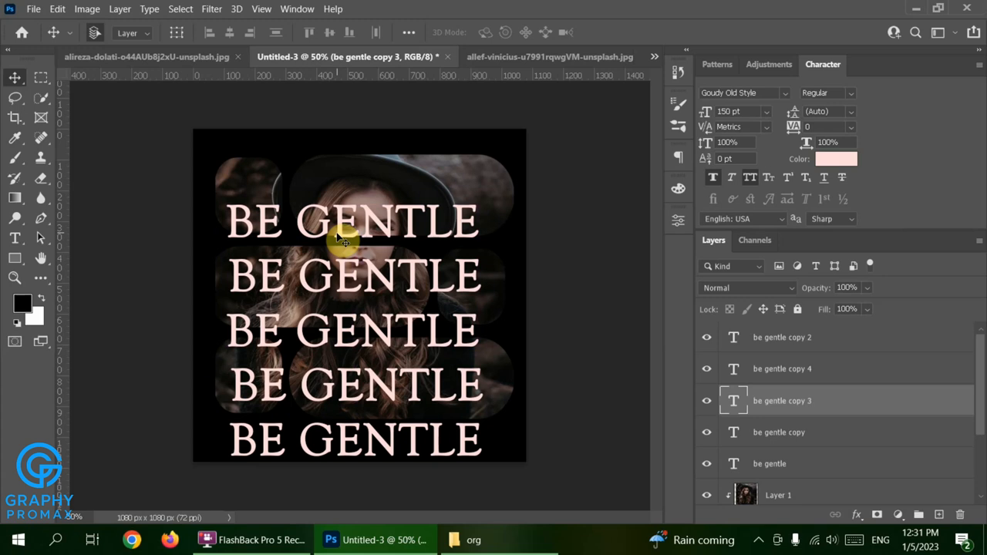
left_click(794, 466)
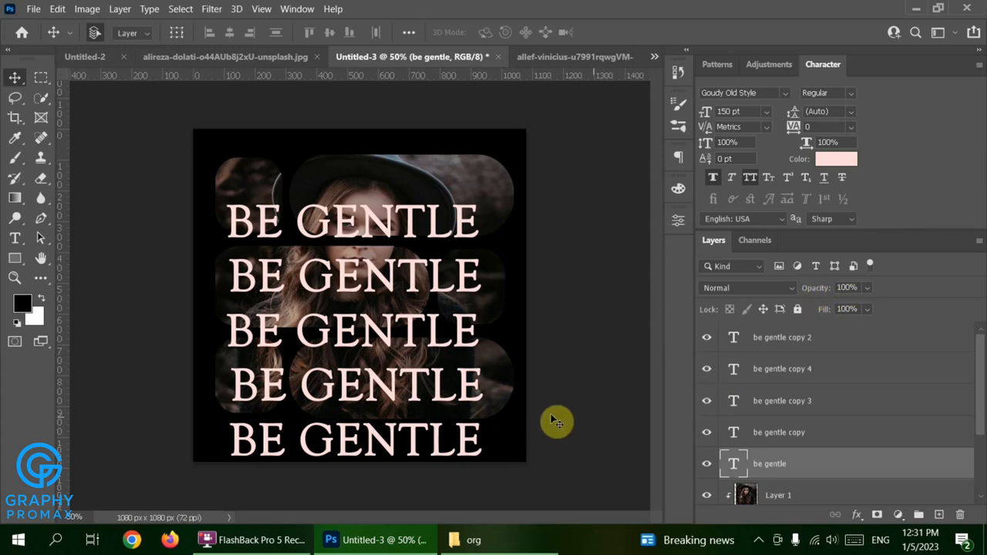
Lower the opacity of the fourth and third BE GENTLE lines.
left_click(473, 401)
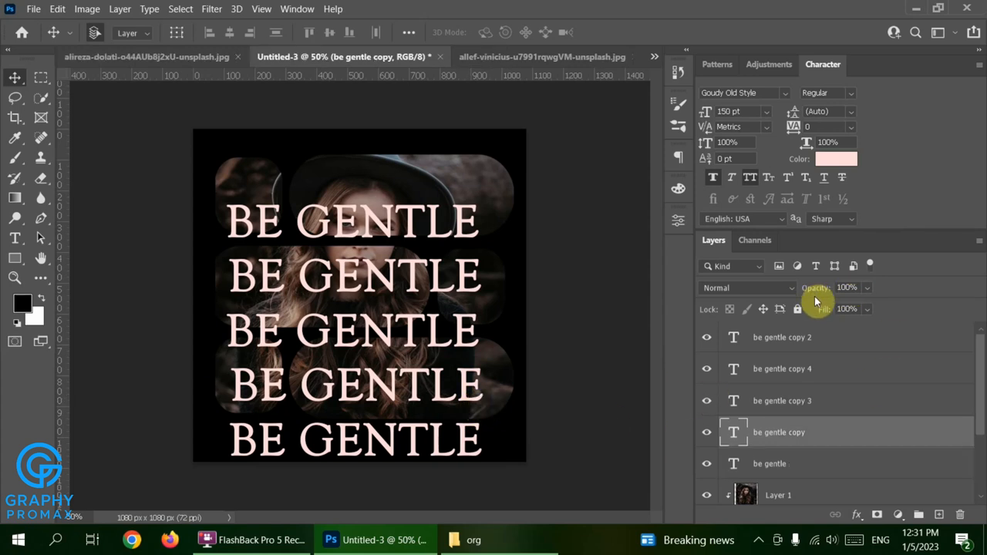
mouse_move(815, 296)
left_mouse_down()
mouse_move(804, 298)
mouse_move(815, 286)
mouse_move(803, 289)
left_mouse_up()
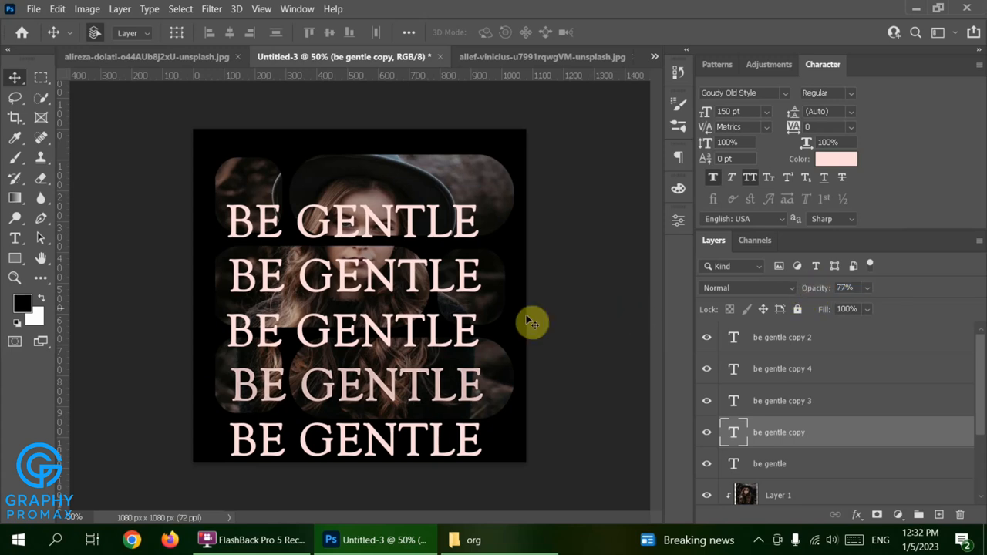
left_click(440, 333)
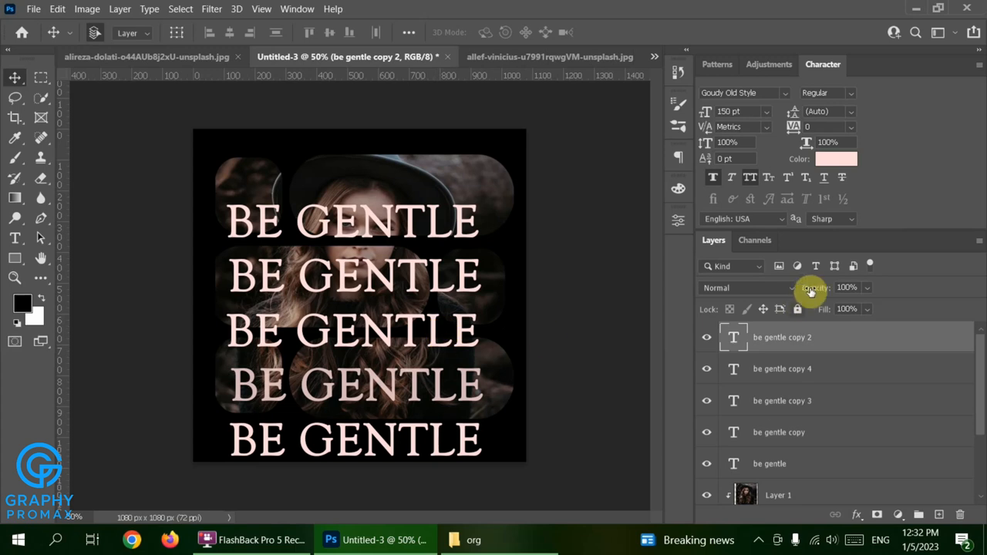
left_click_drag(819, 290, 794, 293)
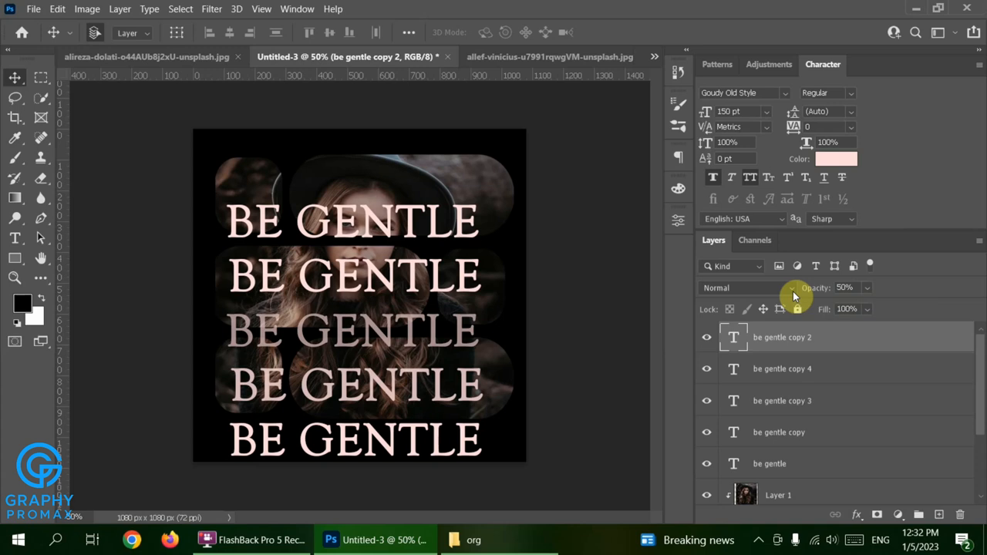
Set the second line to 35% opacity and the top line to 20%.
left_click(468, 285)
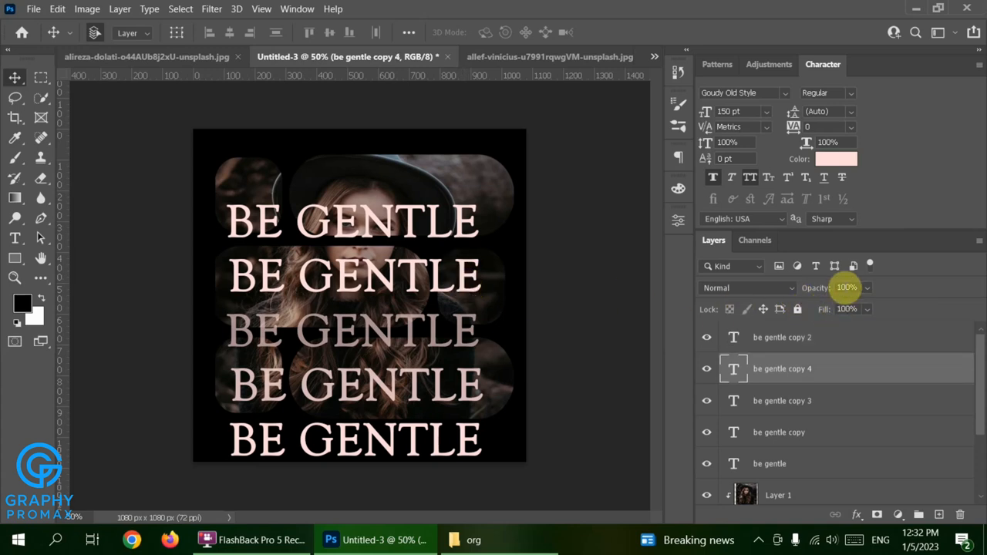
left_click(846, 286)
type("35")
key("Return")
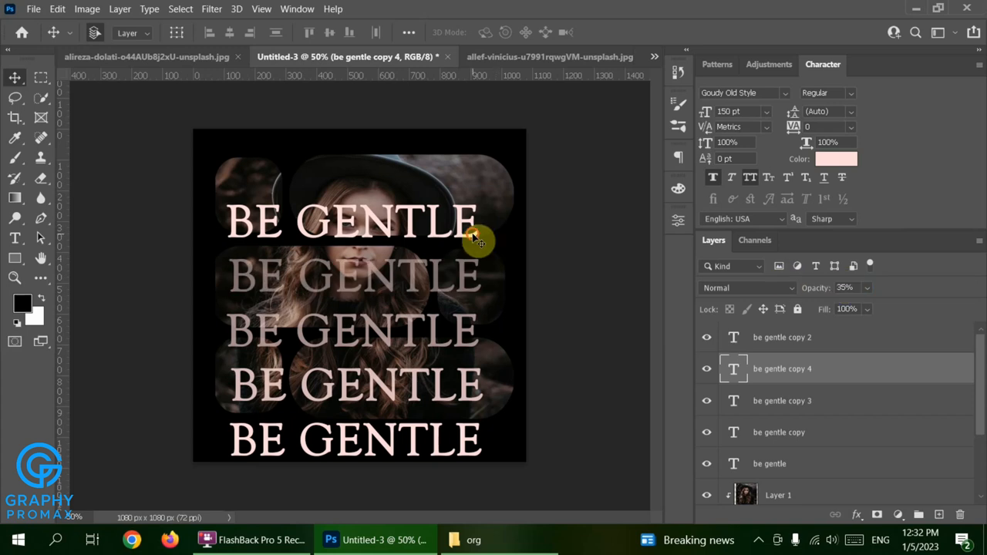
left_click(478, 234)
left_click(847, 287)
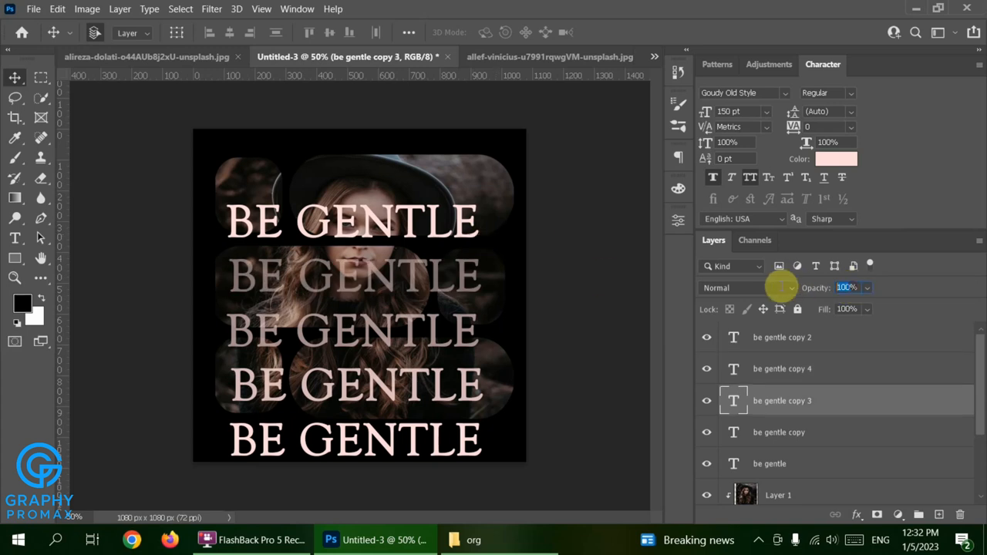
type("20")
key("Return")
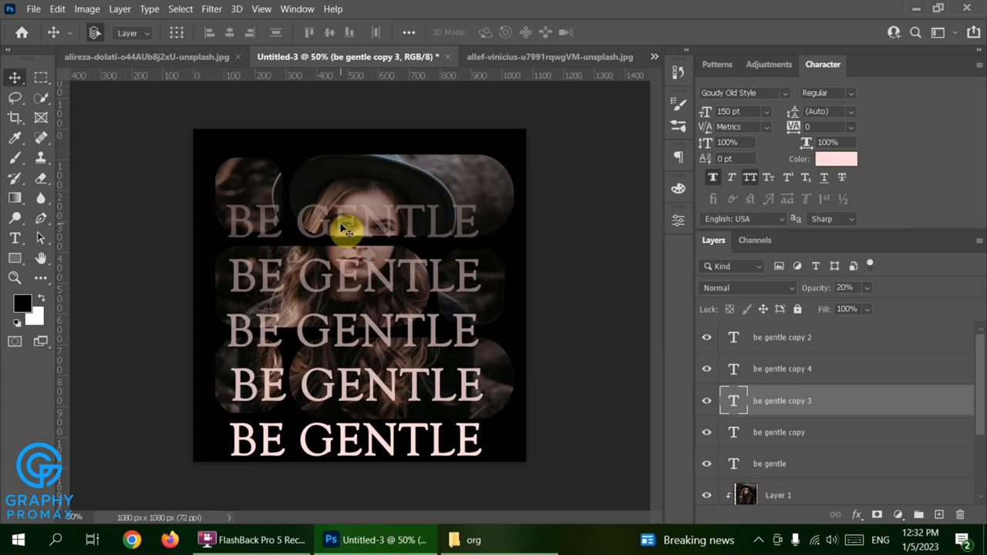
Duplicate the top line, move the copy above it, and set its opacity to 10%.
key("ctrl+j")
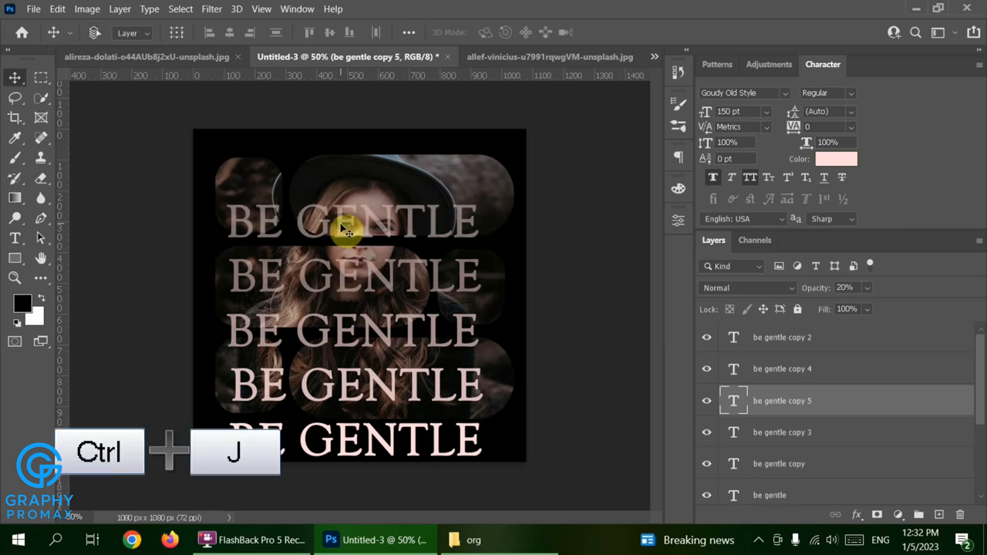
left_click_drag(345, 221, 337, 184)
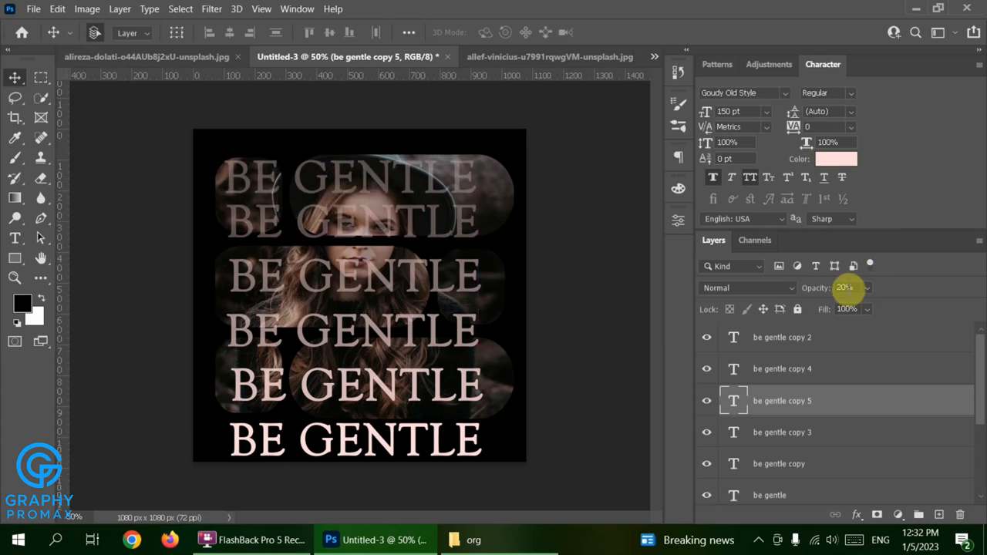
left_click(845, 287)
type("10")
key("Return")
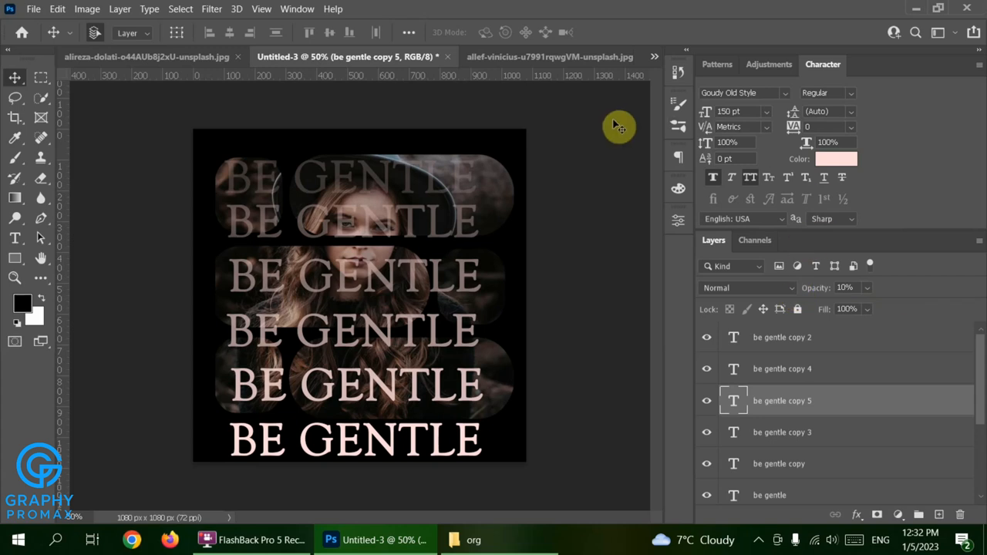
left_click(679, 75)
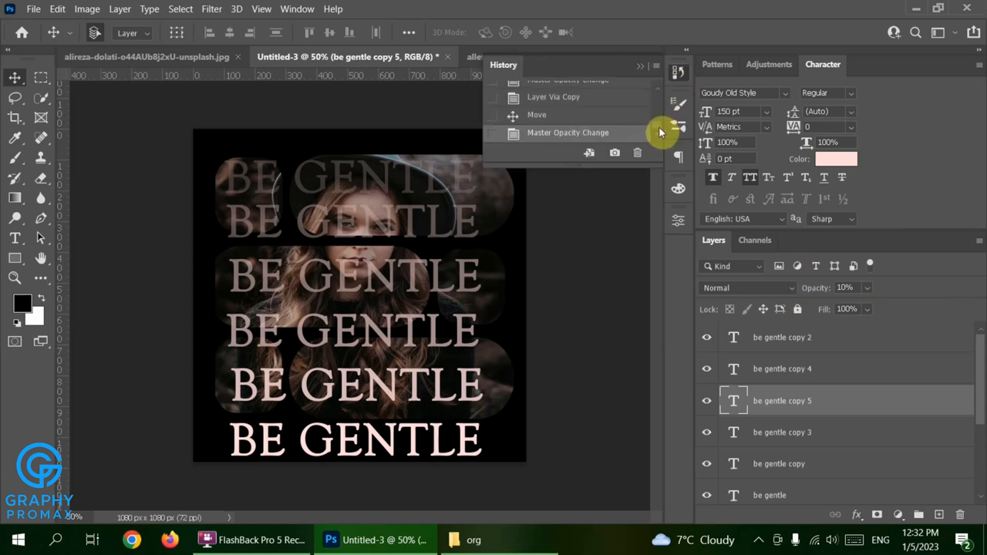
scroll(654, 104, "up", 5)
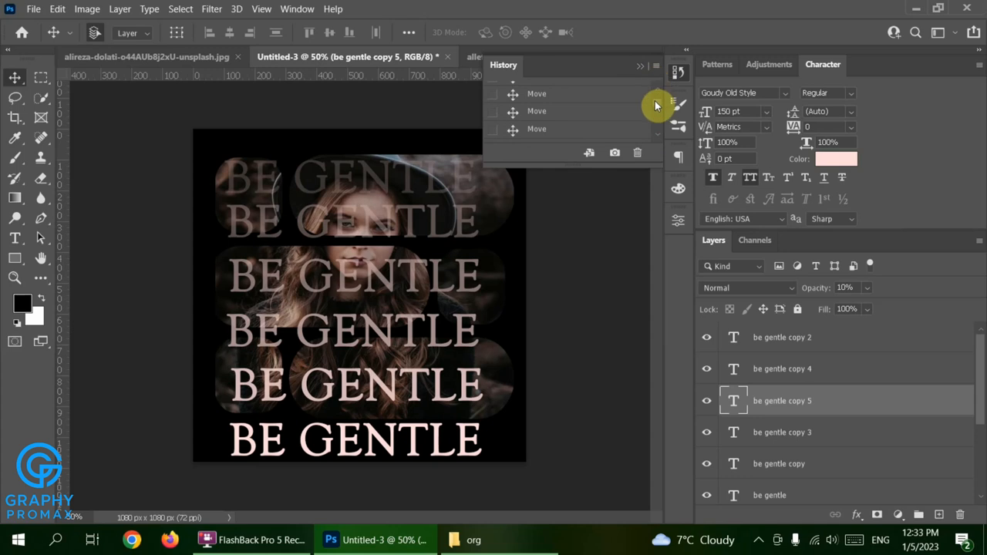
scroll(653, 106, "up", 5)
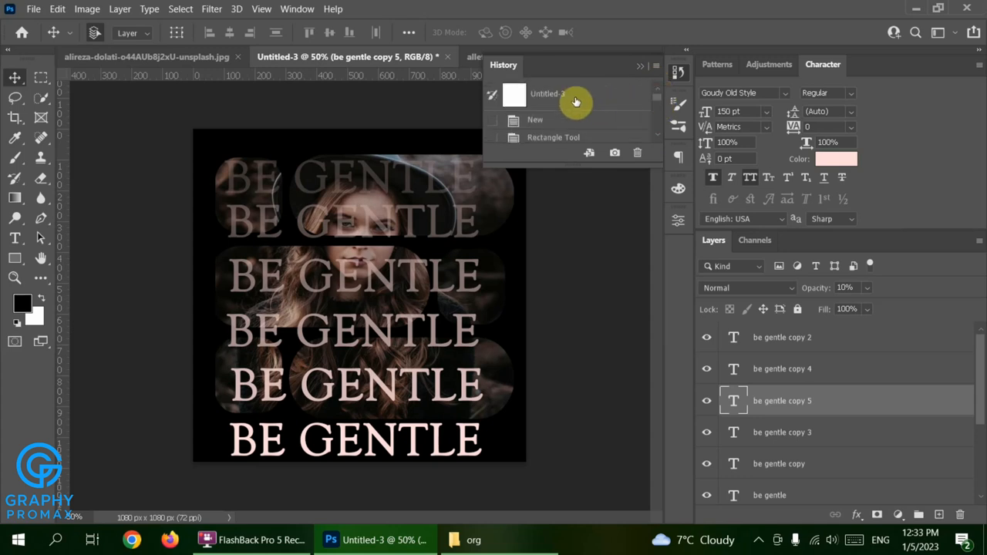
left_click(575, 102)
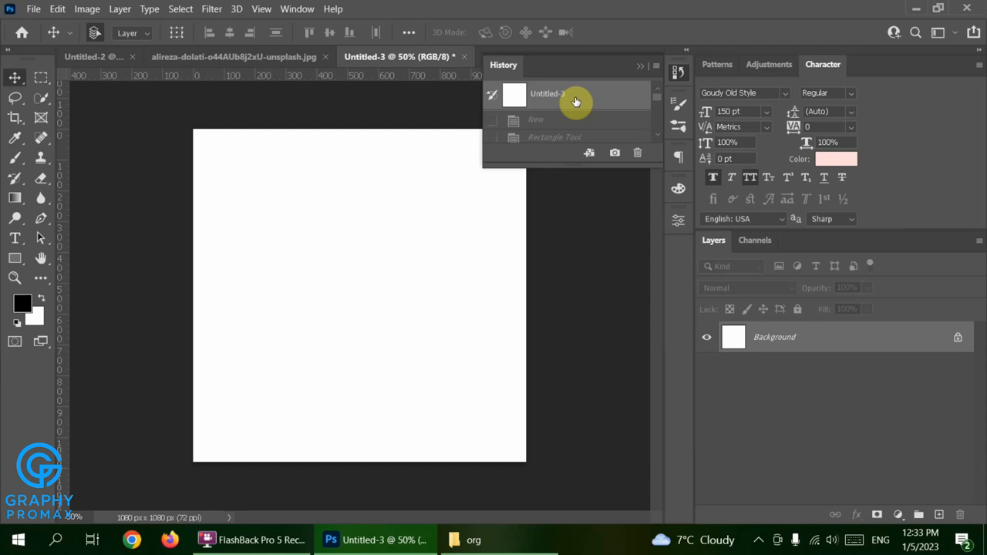
scroll(552, 136, "down", 5)
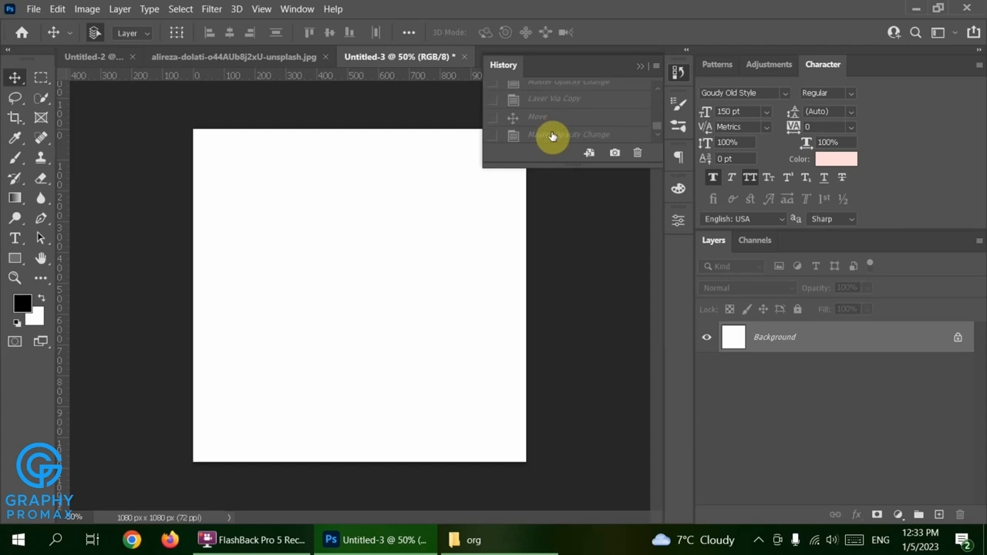
left_click(552, 136)
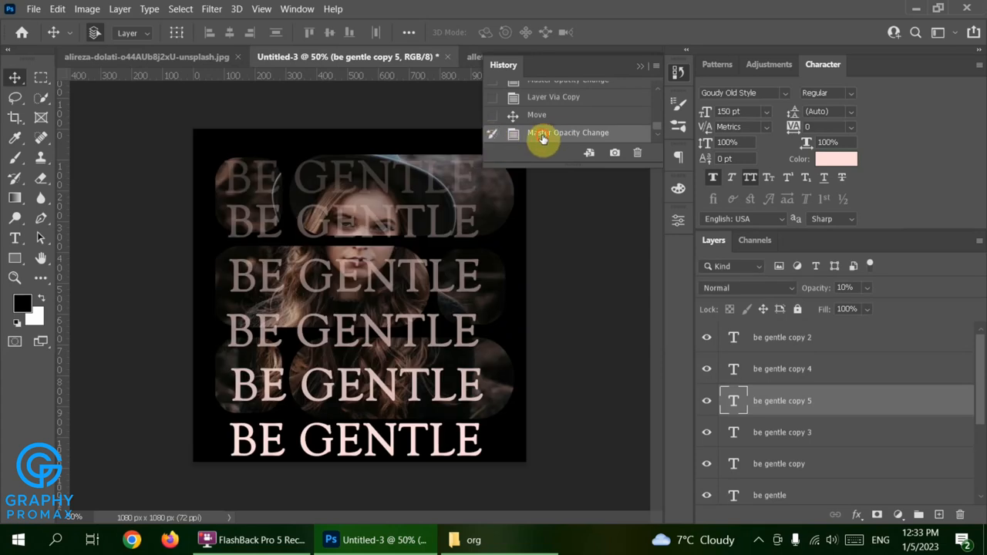
left_click(642, 70)
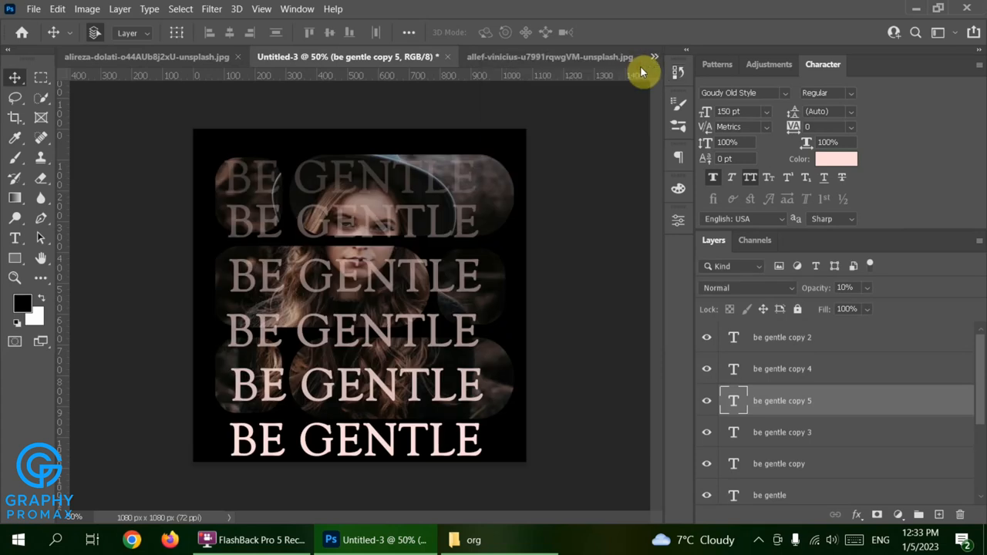